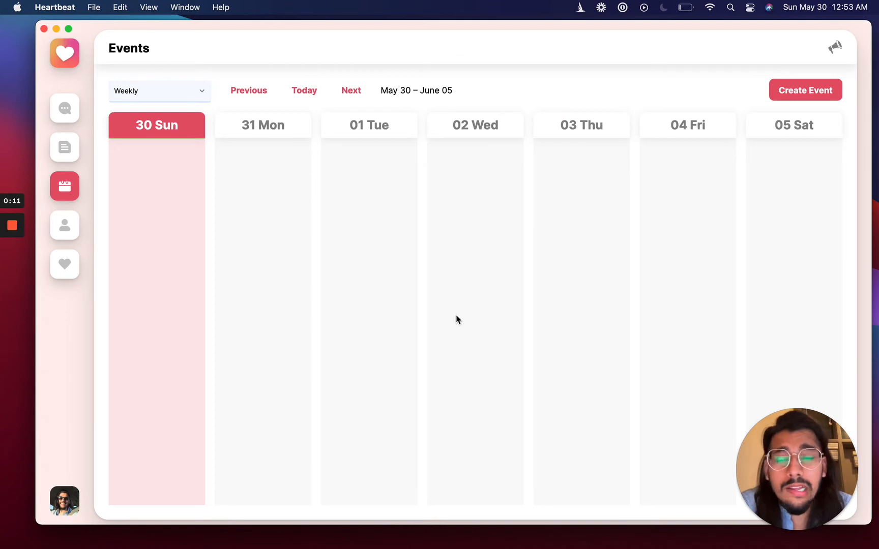
Review the available integrations in the account settings.
left_click(61, 499)
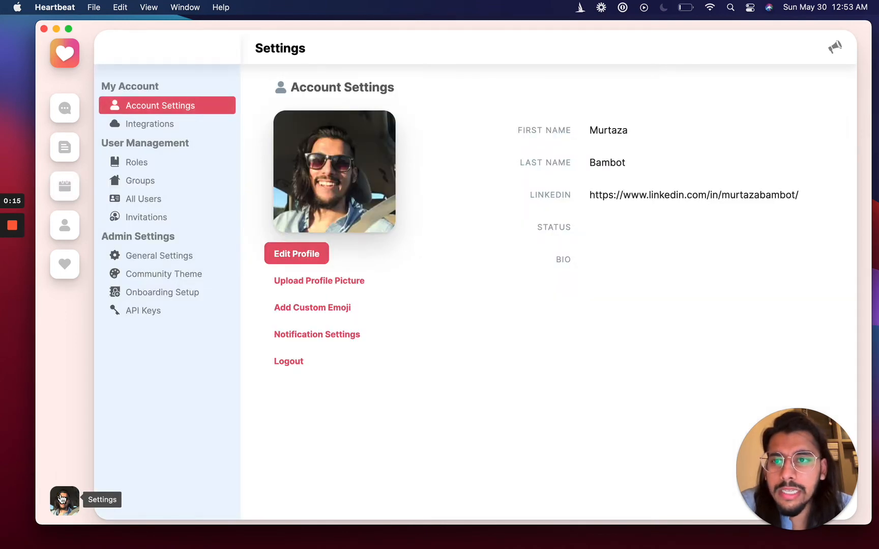
left_click(161, 133)
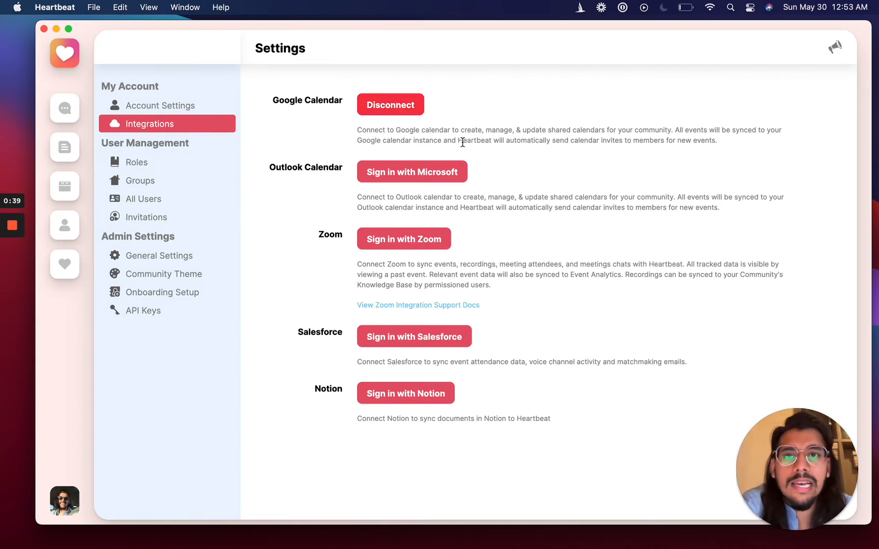
Start creating an event and connect the Demo Community Calendar as the events calendar.
left_click(71, 181)
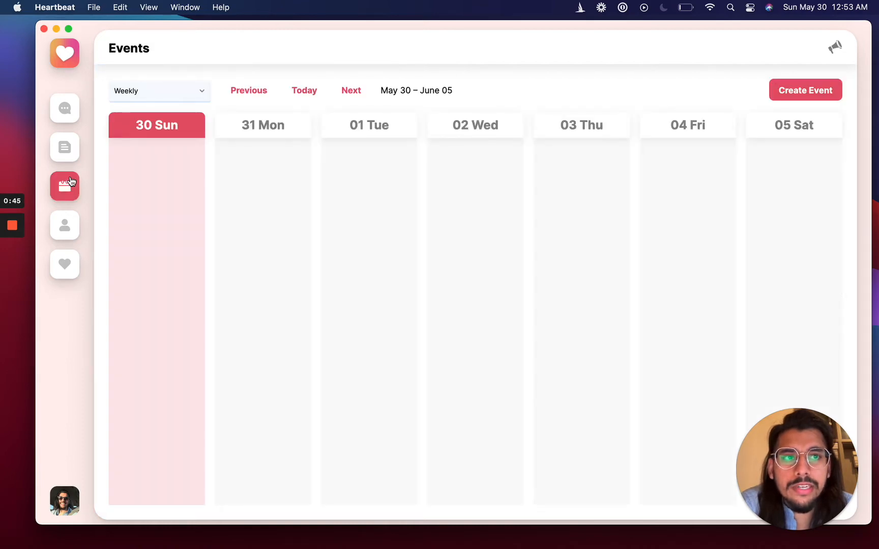
left_click(812, 83)
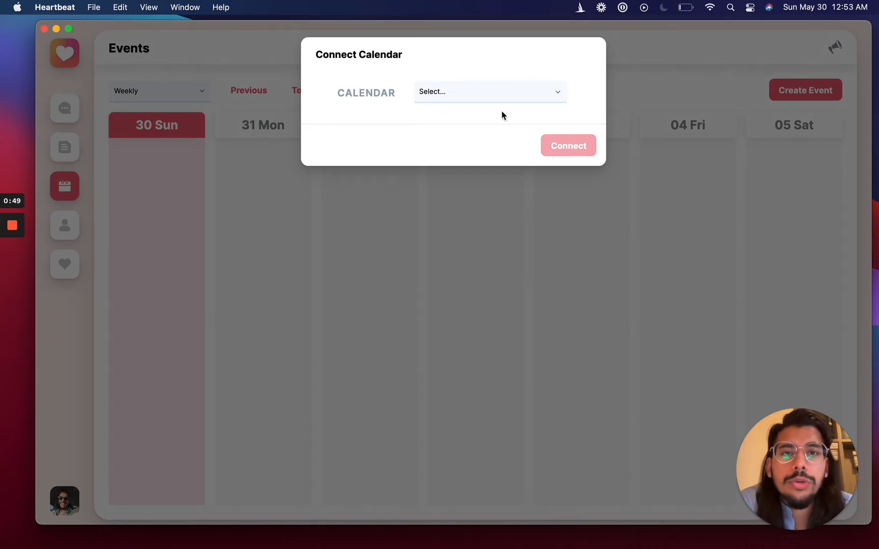
left_click(488, 96)
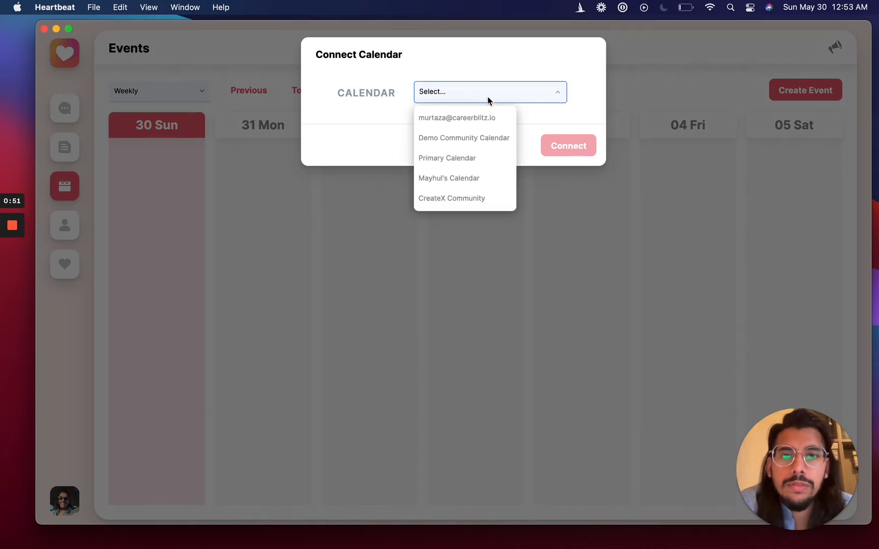
left_click(465, 138)
left_click(588, 143)
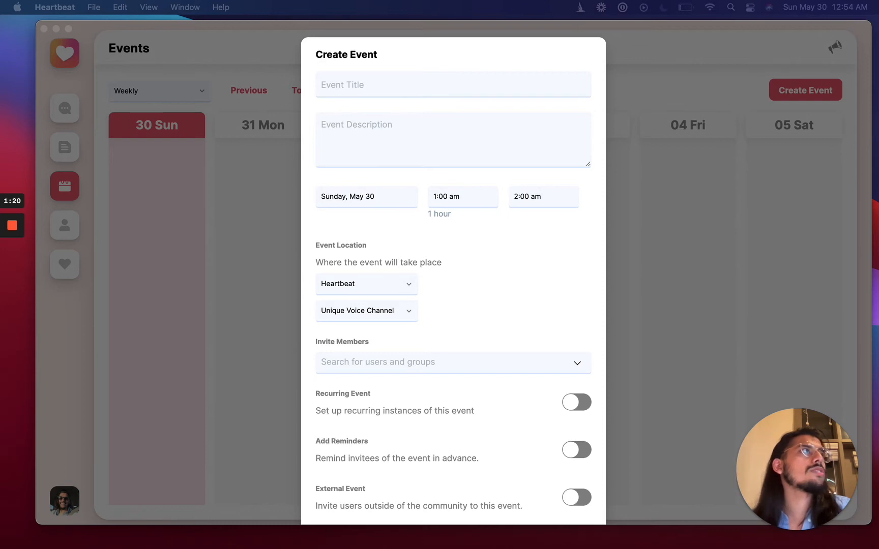
Switch to Google Calendar in Chrome, look through the Demo Community Calendar's current week, and return to Heartbeat.
left_click_drag(878, 457, 555, 44)
scroll(638, 321, "up", 1)
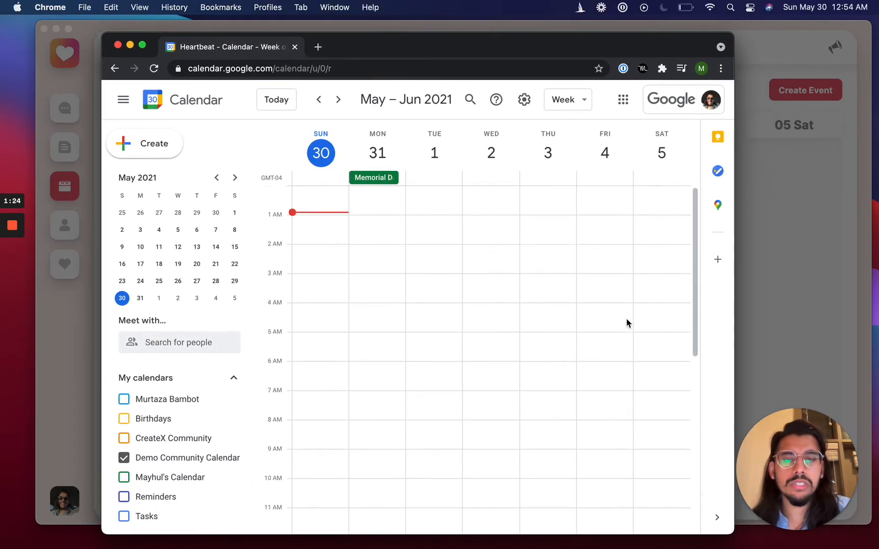
scroll(626, 320, "down", 10)
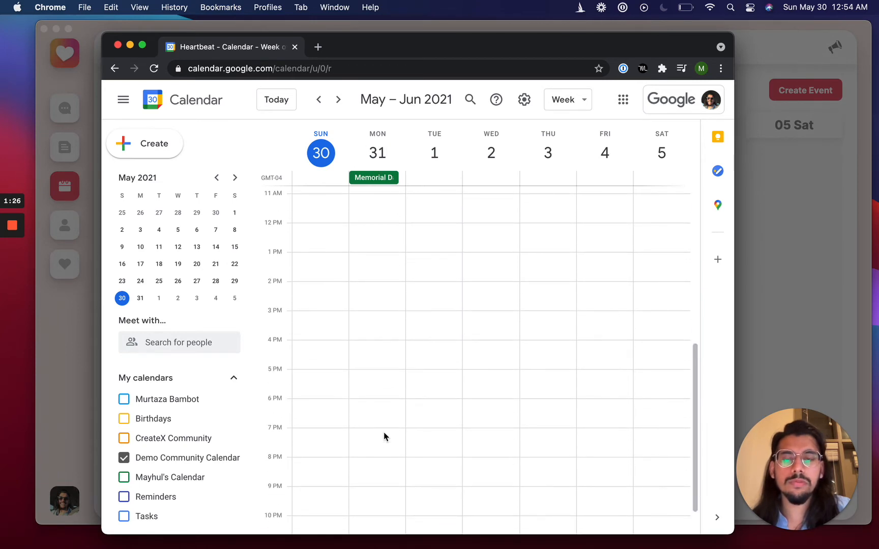
scroll(471, 192, "up", 10)
left_click(777, 133)
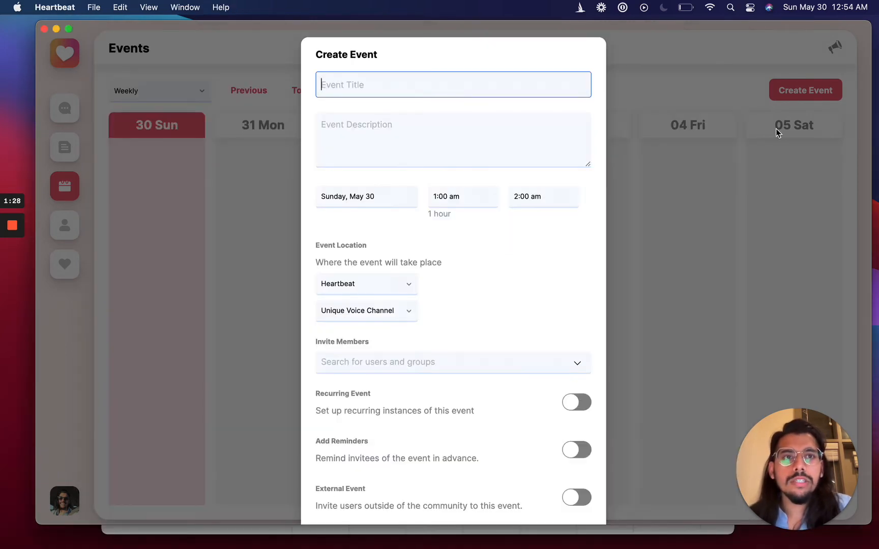
Check which voice channels can host a Heartbeat event, and leave the event form without creating anything.
left_click(353, 296)
left_click(407, 313)
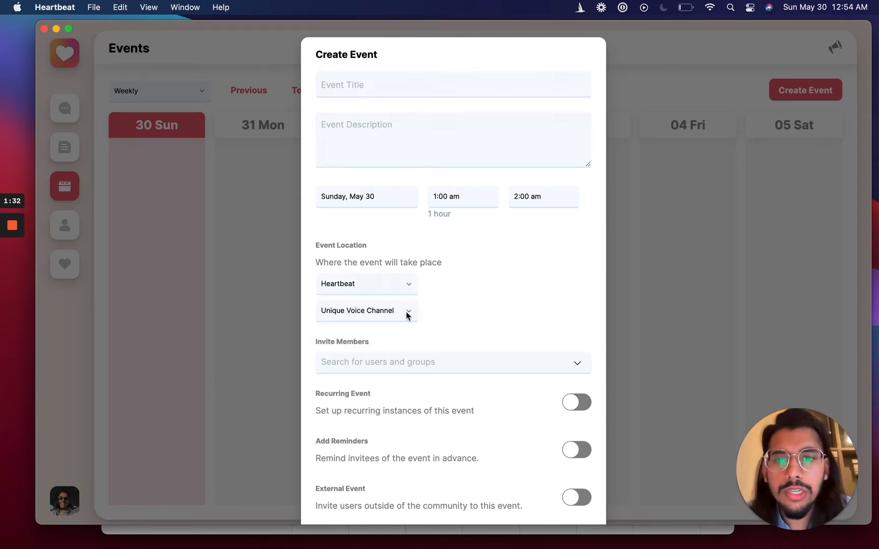
left_click(407, 314)
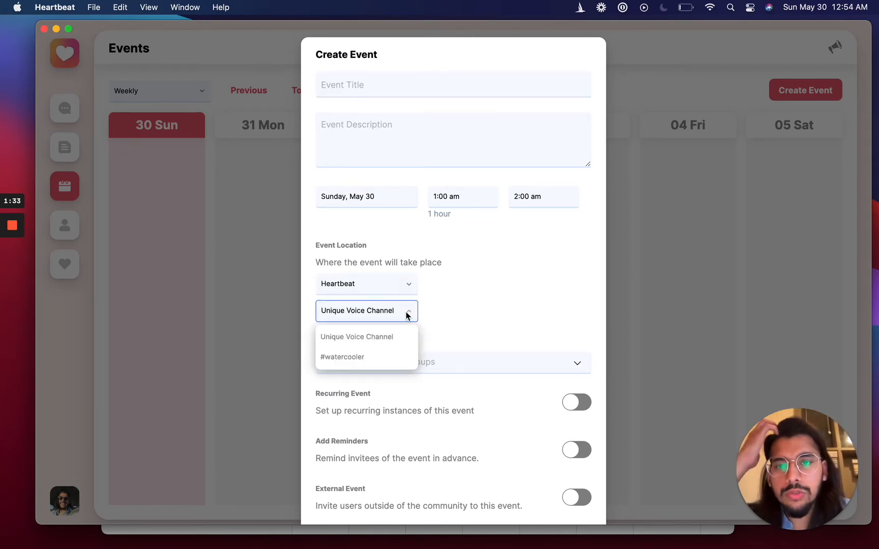
left_click(212, 284)
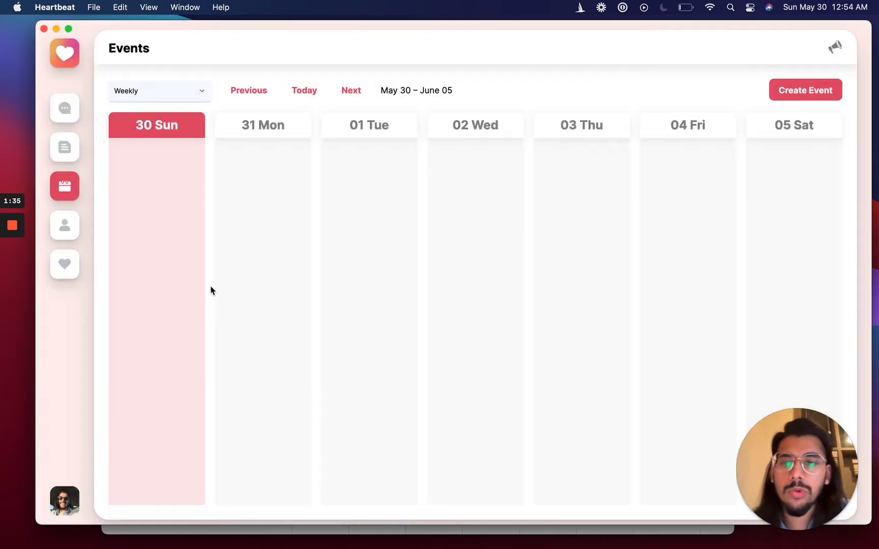
Connect the Zoom account in the integration settings and reload the Heartbeat integrations page.
left_click(71, 496)
left_click(175, 127)
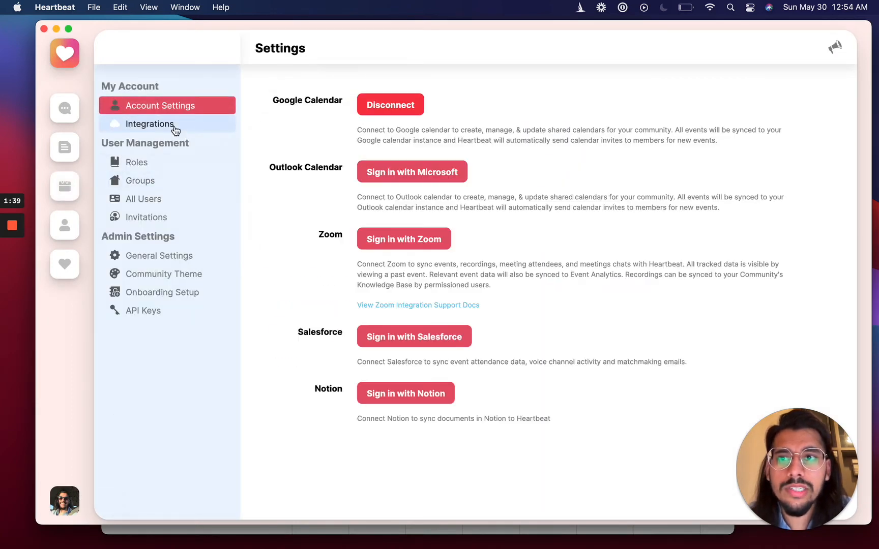
left_click(392, 246)
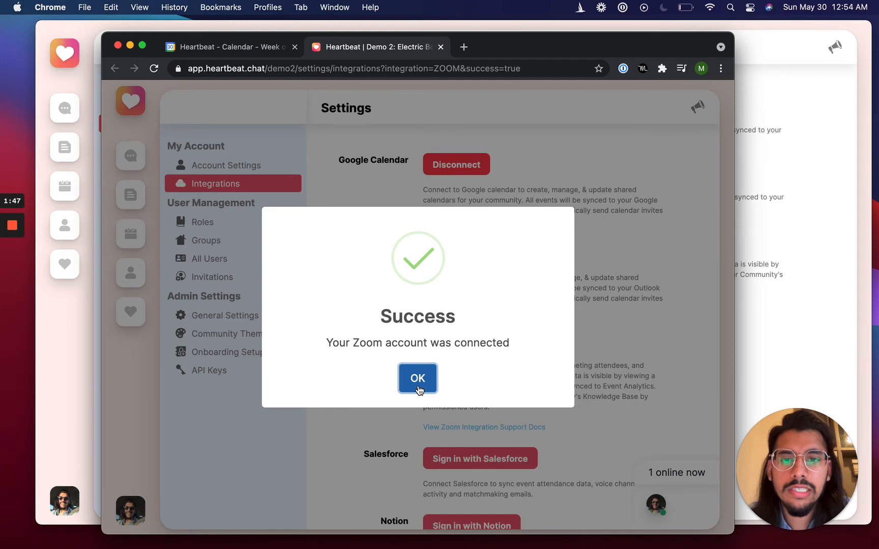
left_click(418, 389)
left_click(80, 100)
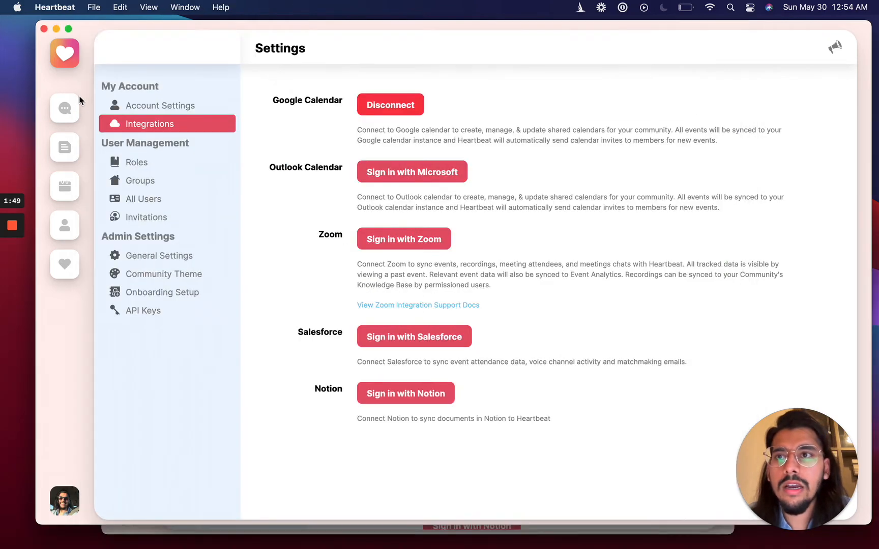
key("super+r")
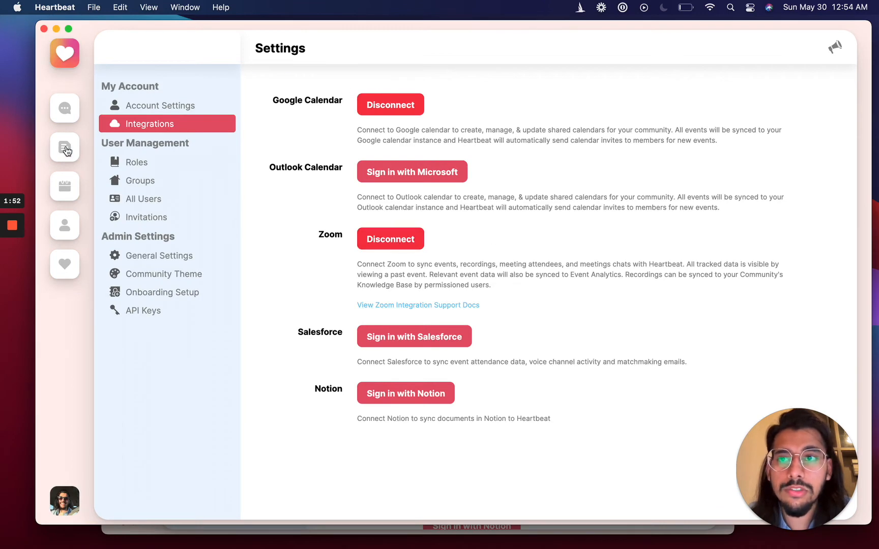
left_click(69, 187)
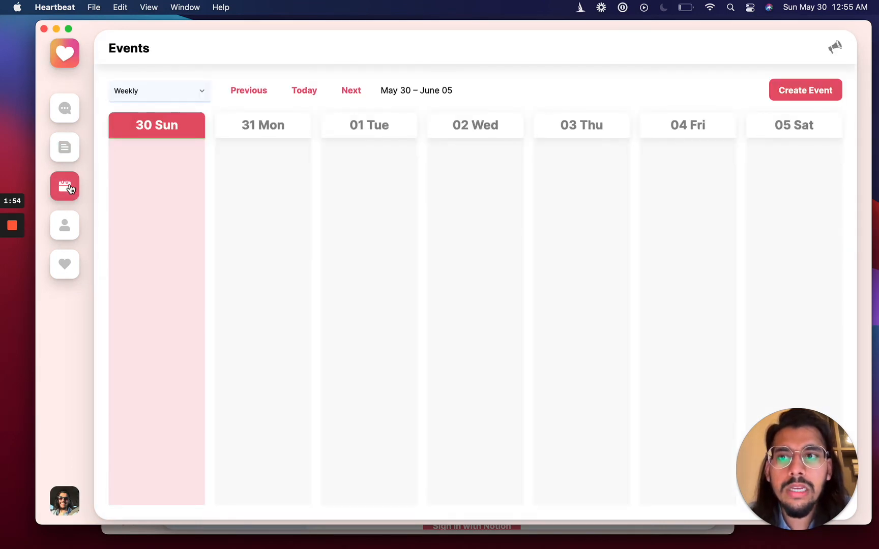
left_click(796, 94)
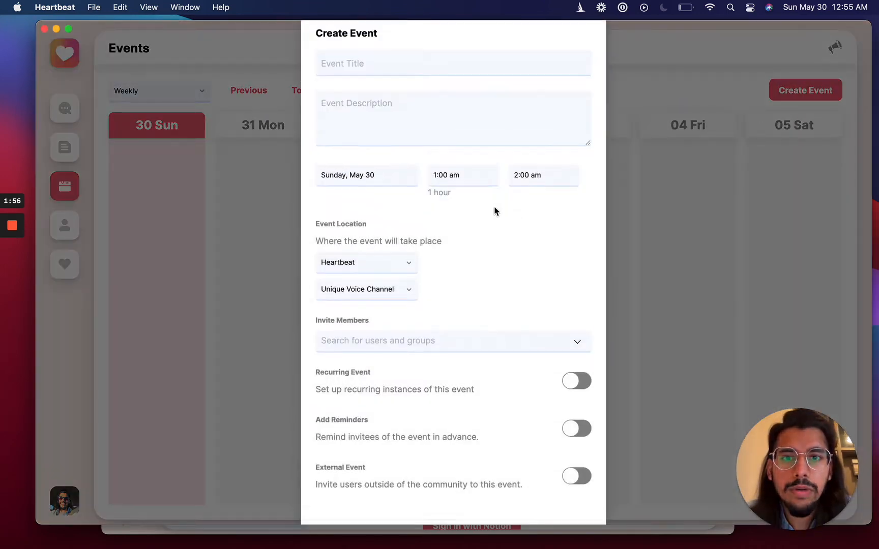
left_click(390, 285)
left_click(383, 344)
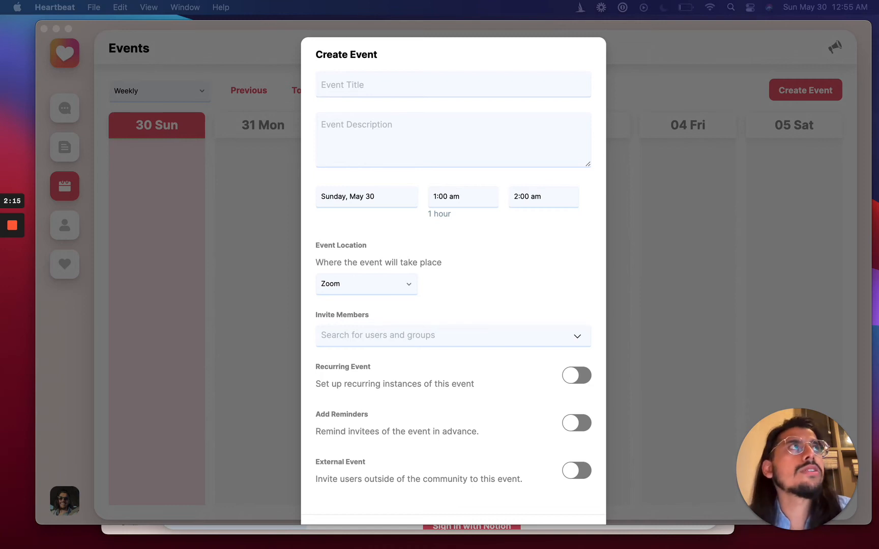
left_click_drag(878, 20, 468, 85)
left_click(107, 107)
Open the community threads, view the in-platform Zoom image with its ongoing calls list in Preview, and close the image.
left_click(71, 106)
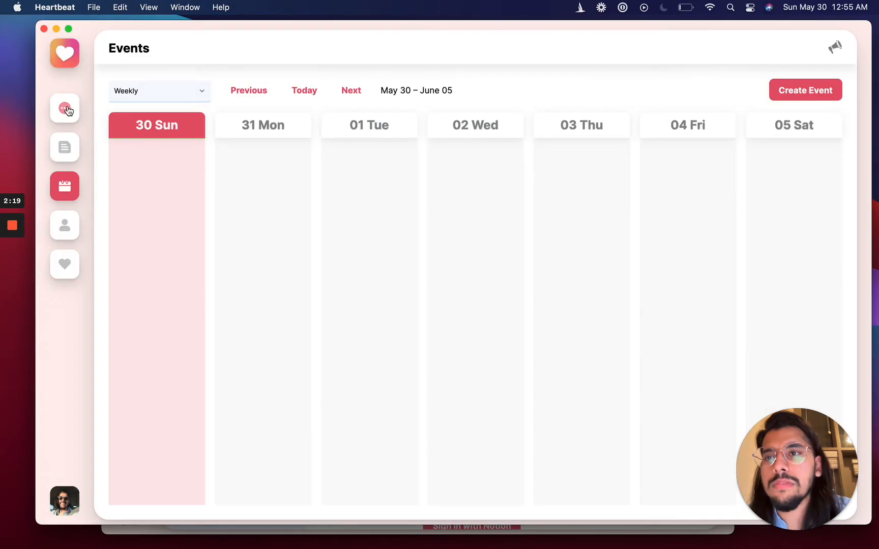
left_click(68, 109)
key("ctrl+Up")
left_click(485, 137)
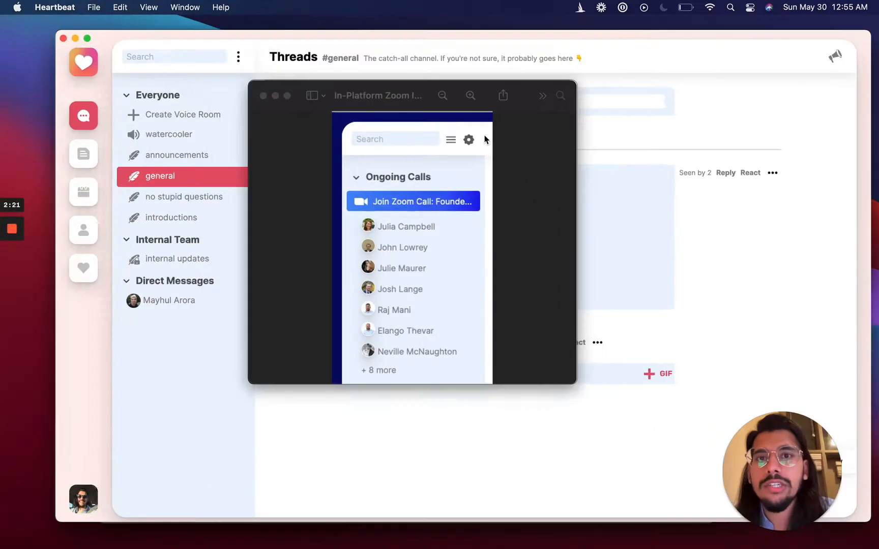
left_click_drag(390, 94, 346, 46)
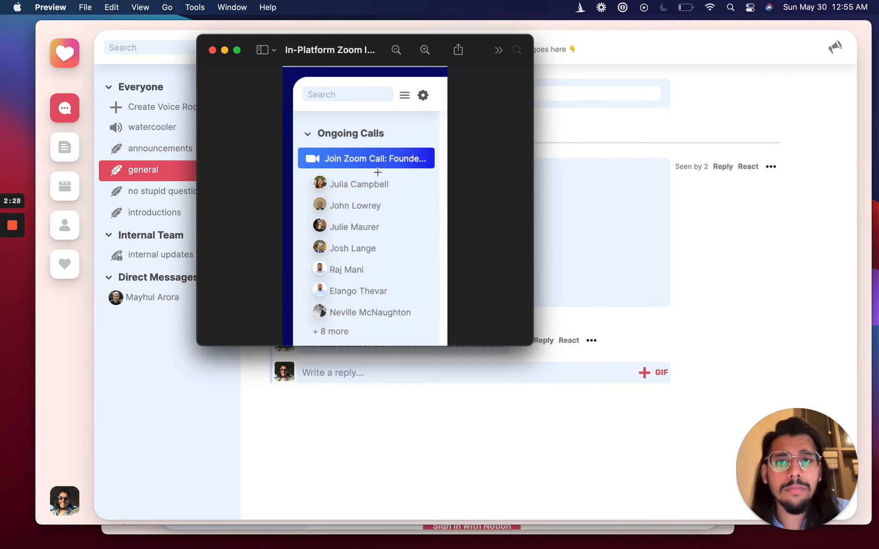
left_click(213, 50)
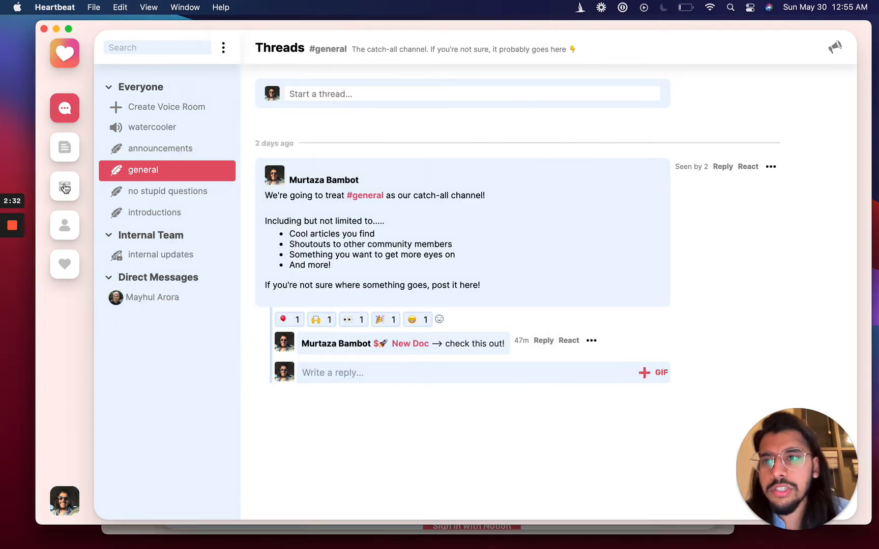
Start a new event on the events calendar and title it "Happy Hour".
left_click(64, 186)
left_click(789, 96)
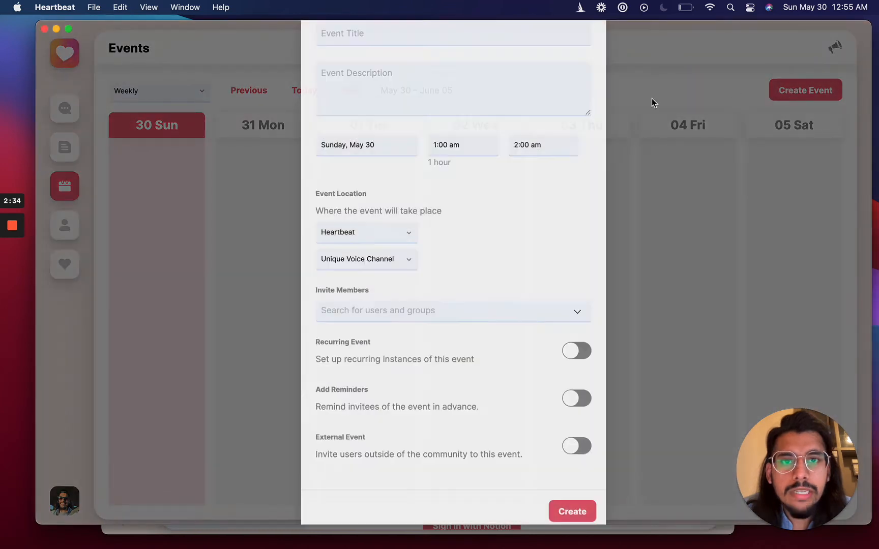
left_click(356, 92)
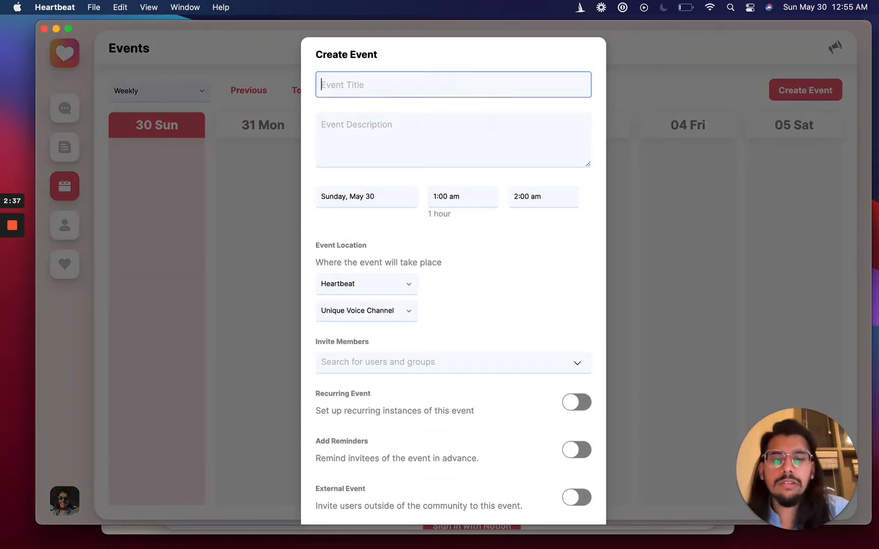
type("Happy Hour")
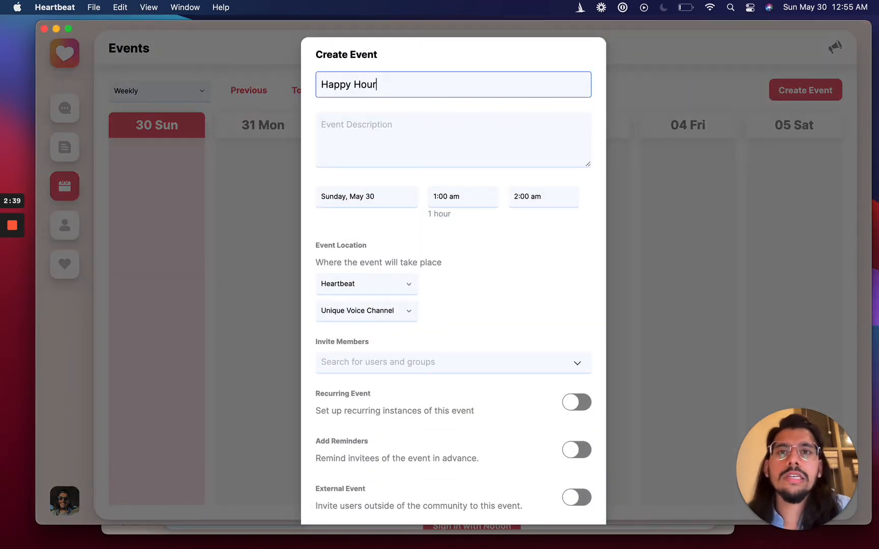
Set the Happy Hour event's date to Friday, June 4.
left_click(336, 184)
left_click(348, 194)
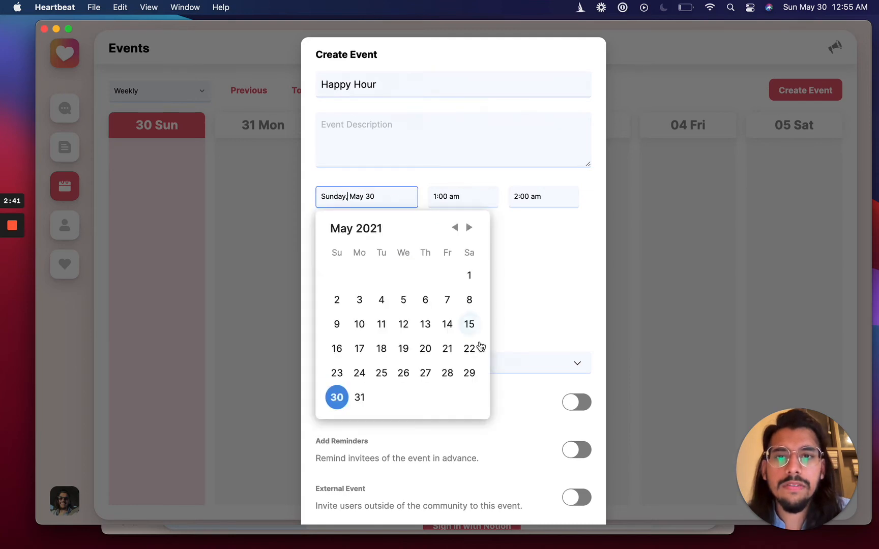
left_click(469, 228)
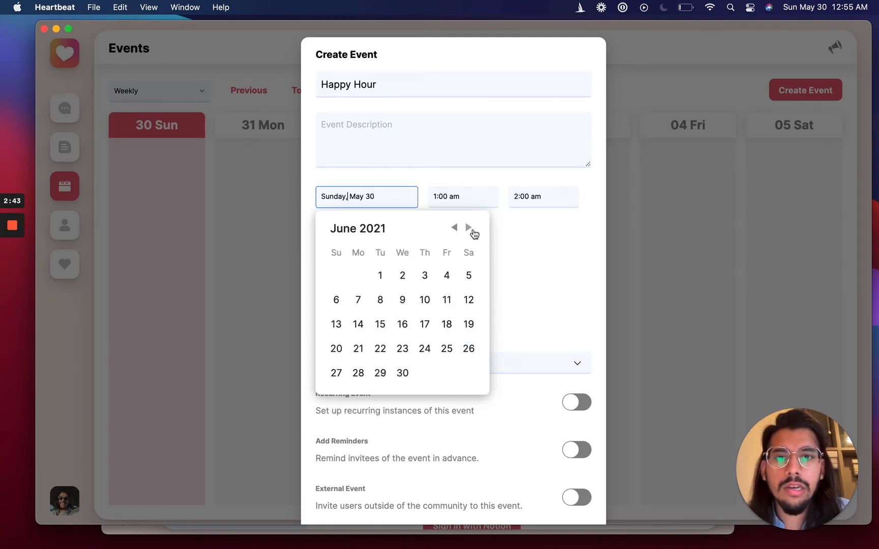
left_click(447, 276)
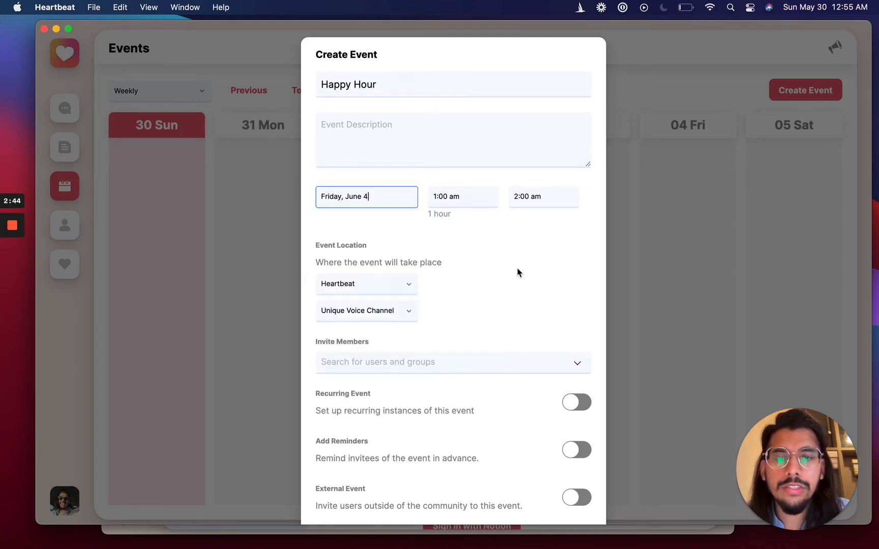
Set the event's start time to 2:00 pm.
left_click(445, 198)
scroll(444, 269, "down", 3)
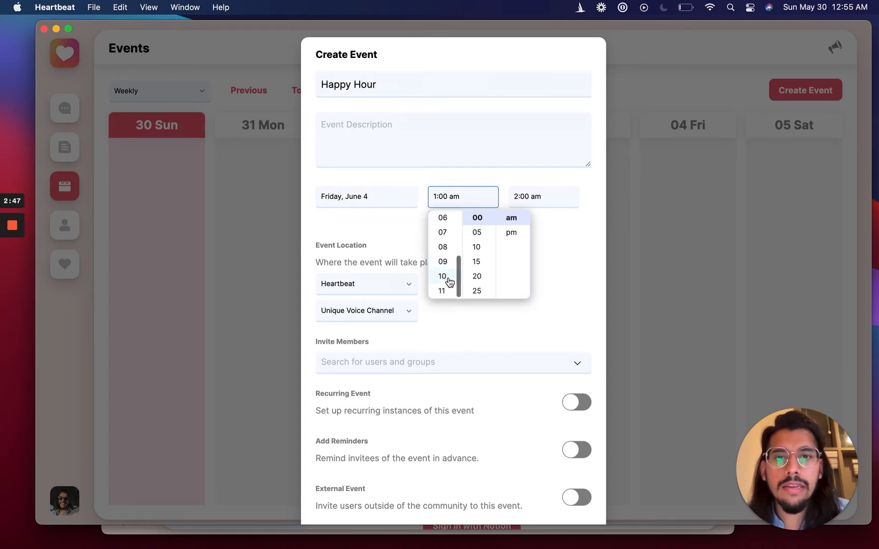
scroll(443, 267, "up", 3)
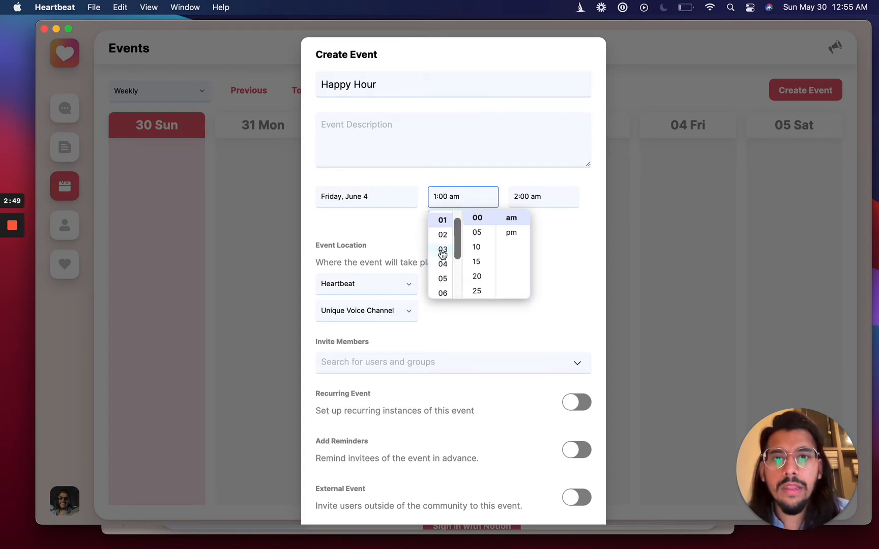
left_click(443, 224)
left_click(511, 233)
left_click(554, 253)
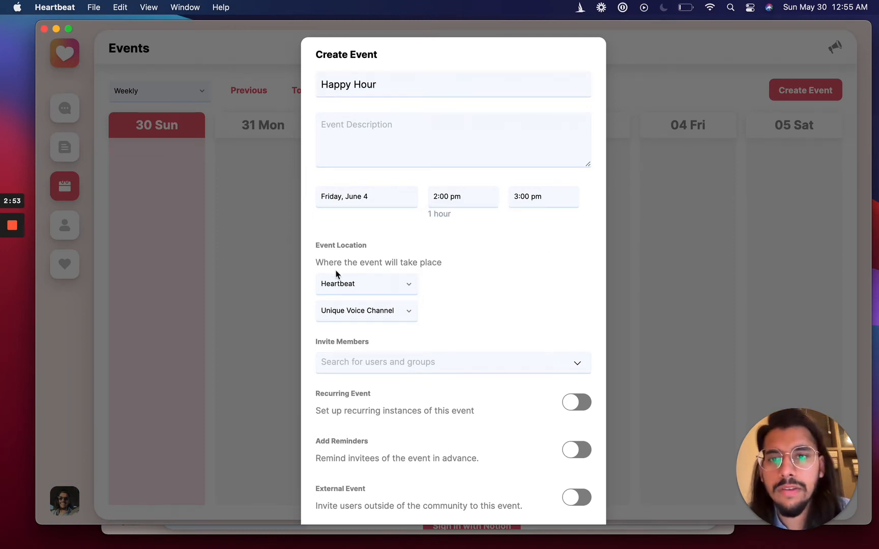
Set the location to Zoom and the description to "This will be a fun time to catch up, see everyone, and share what's being going on this week!".
left_click(378, 284)
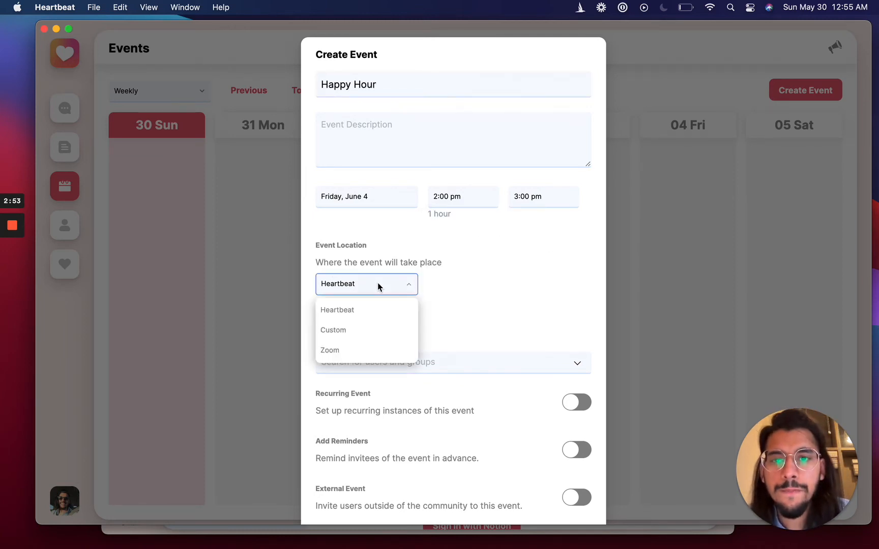
left_click(370, 351)
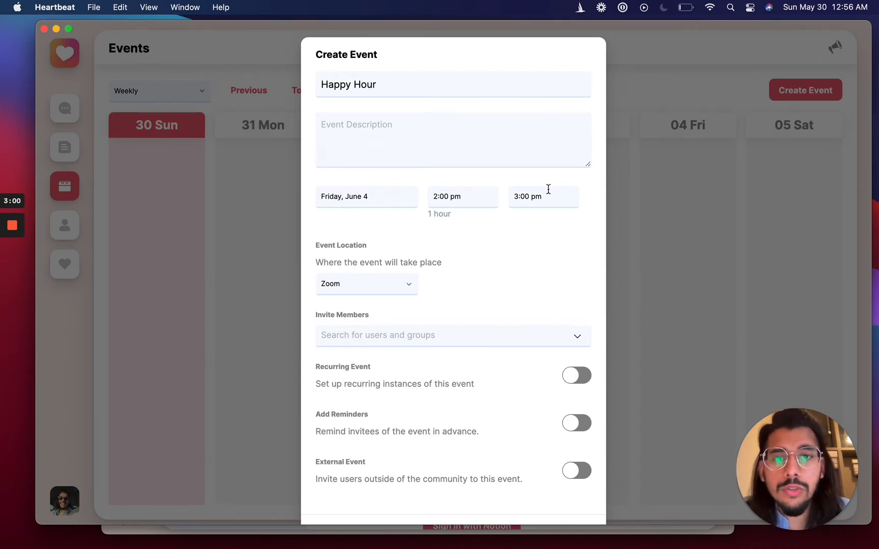
left_click(389, 130)
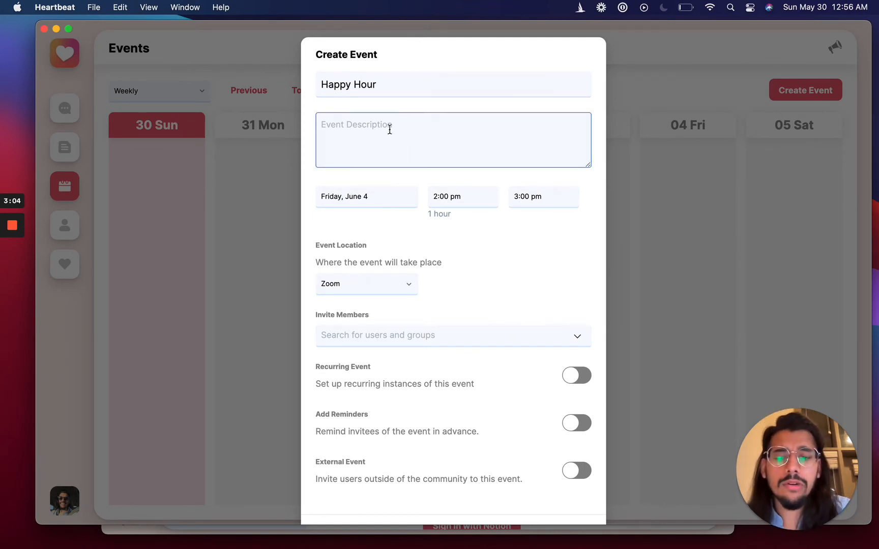
type("This will be")
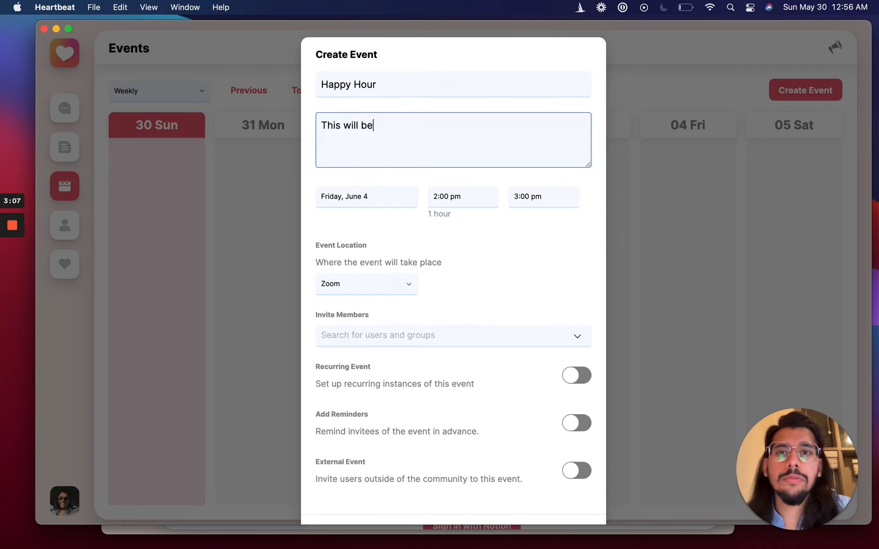
type(" a fun time to cat")
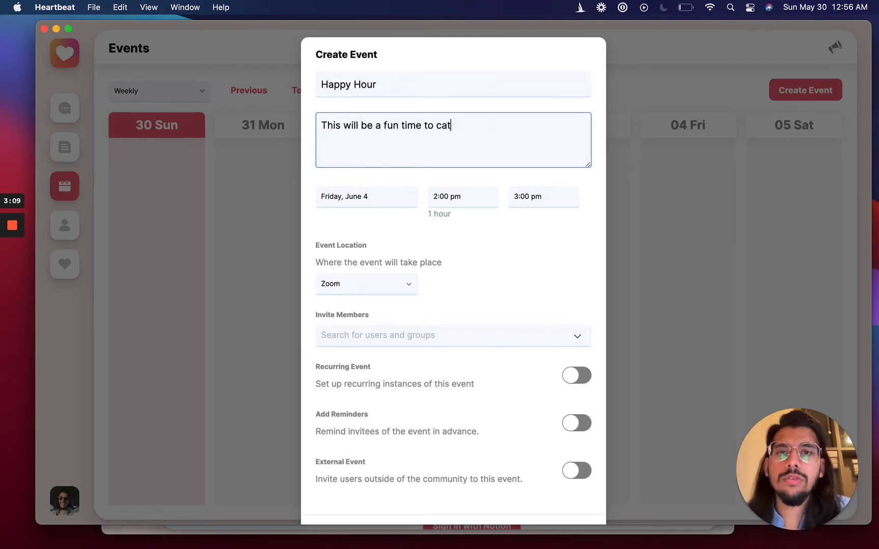
type("ch up, we")
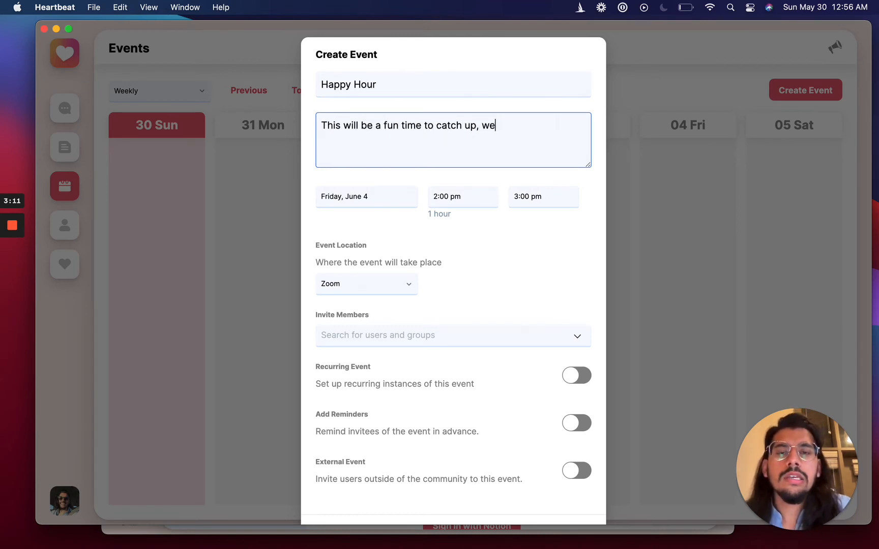
key("BackSpace")
key("BackSpace")
type("see every")
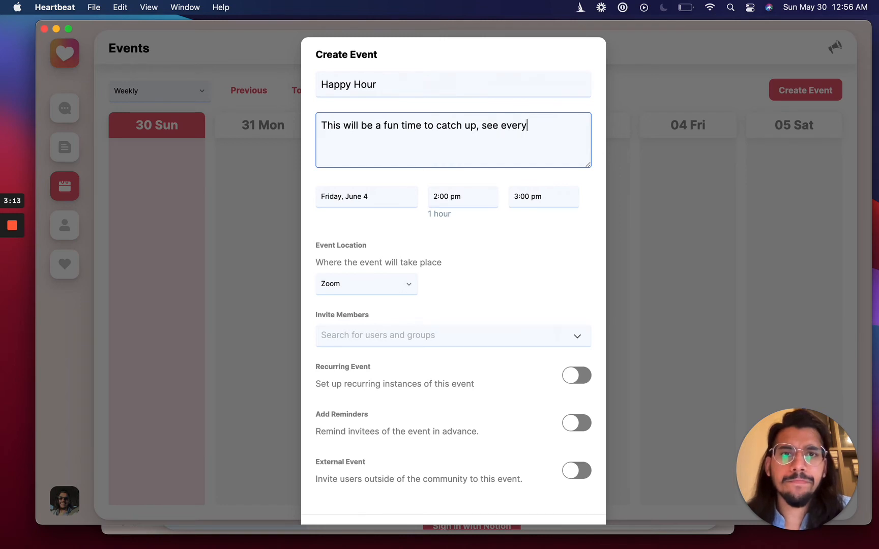
type("one, and share wh")
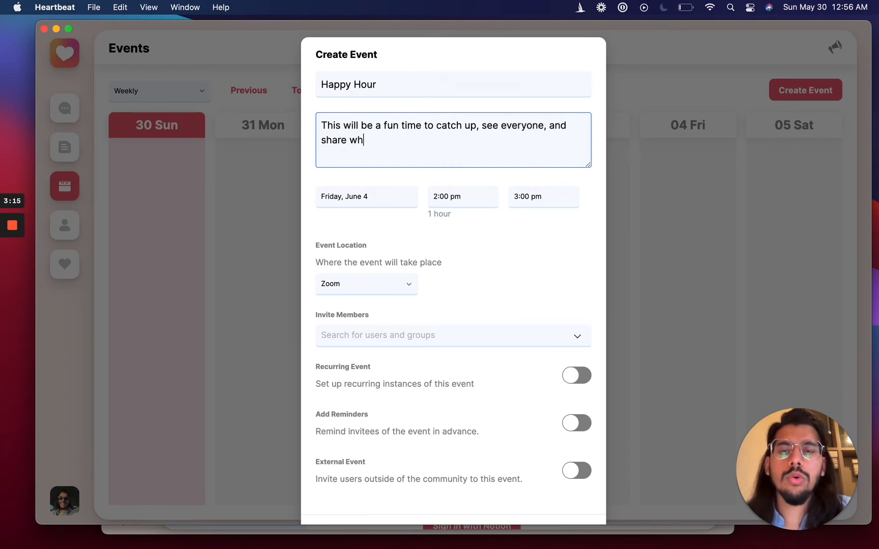
type("at's bei")
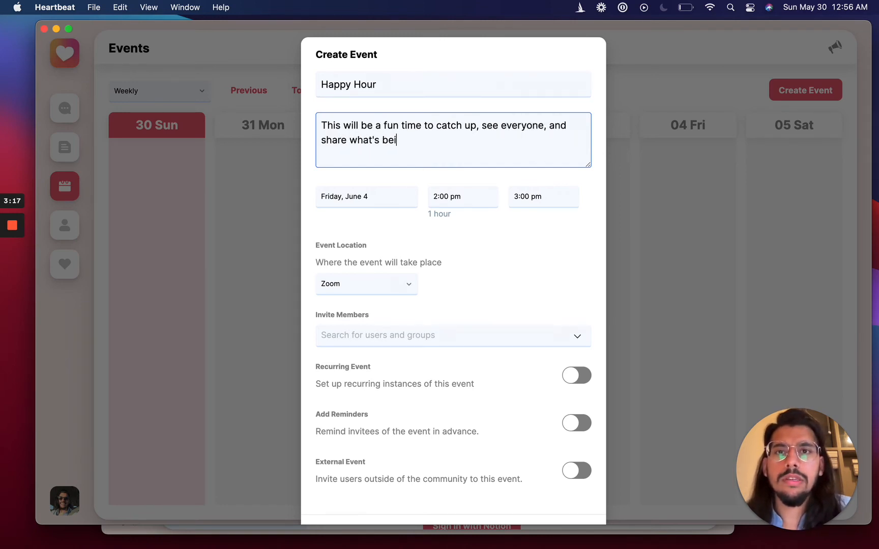
type("ng going on this week")
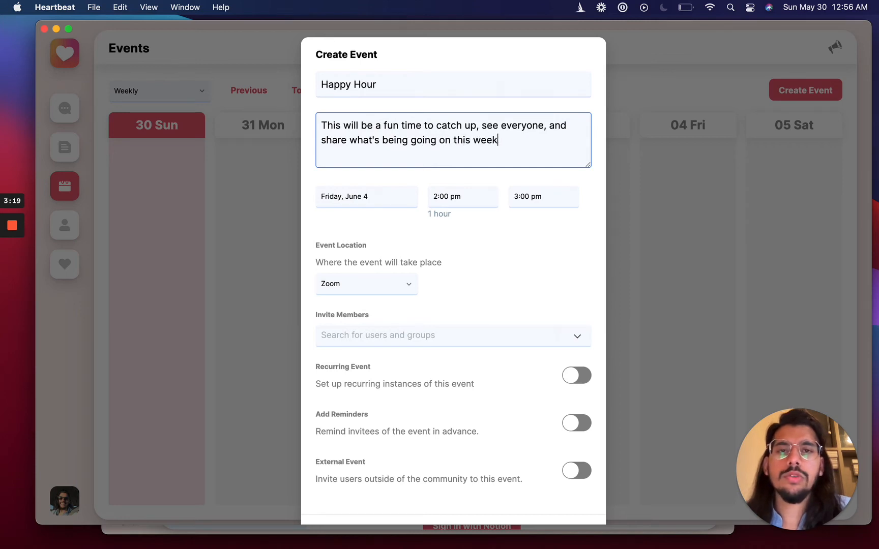
type("!")
Invite All Users to the Happy Hour event.
scroll(389, 205, "down", 2)
left_click(384, 288)
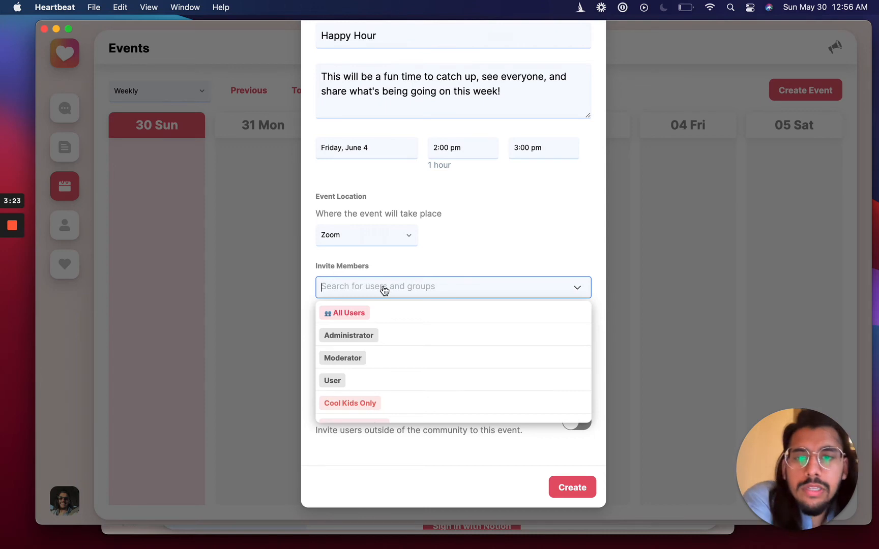
left_click(376, 320)
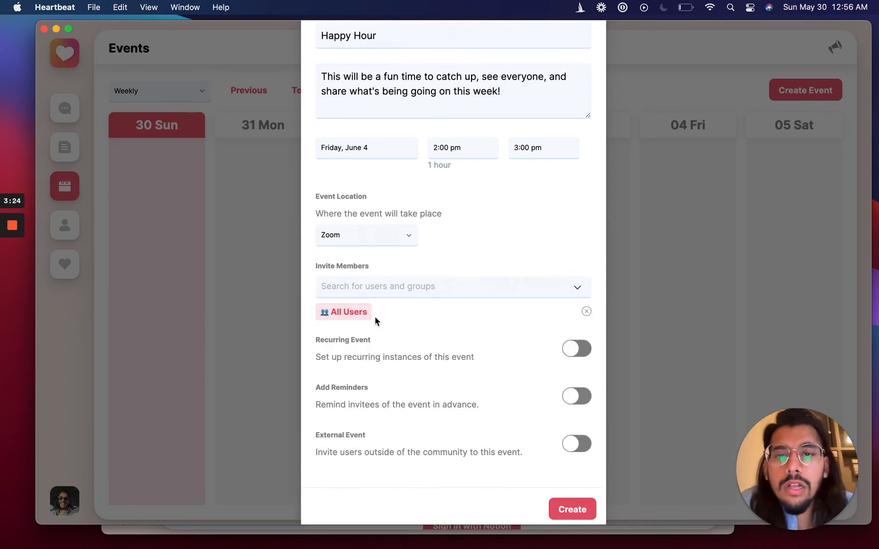
left_click(404, 290)
left_click(518, 255)
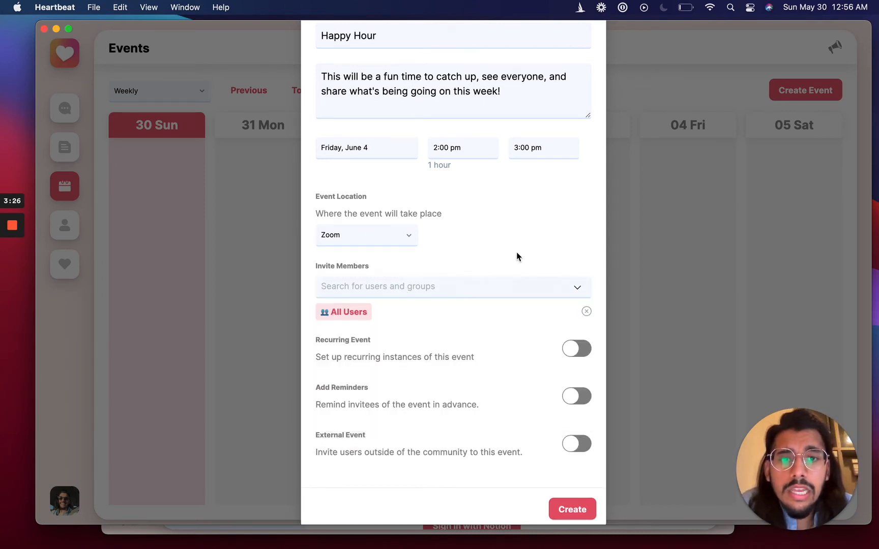
left_click(587, 311)
left_click(522, 290)
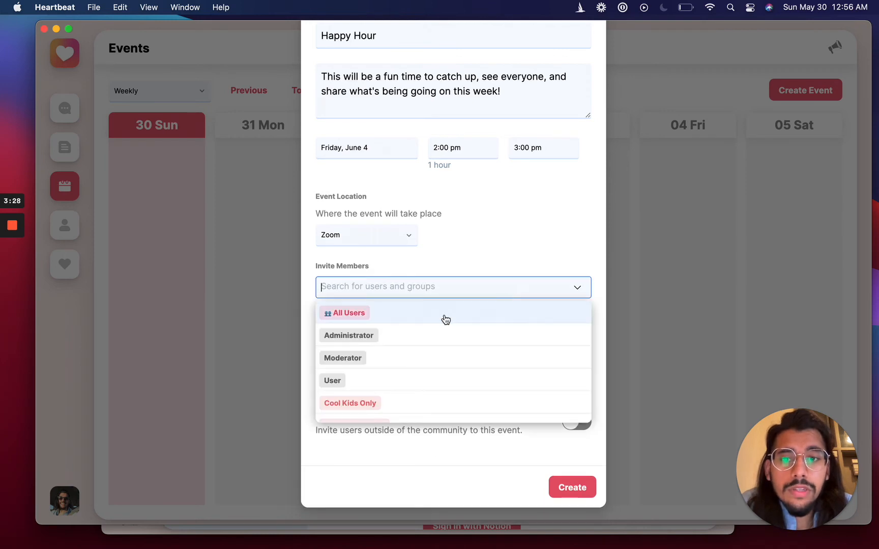
left_click(444, 318)
Invite the Administrator and Cool Kids Only groups in place of All Users.
left_click(416, 297)
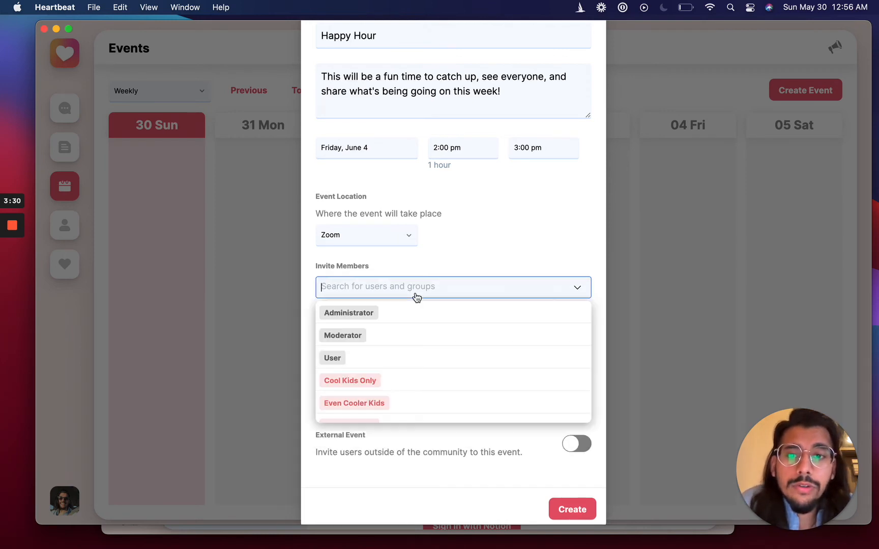
scroll(410, 336, "down", 3)
scroll(387, 326, "up", 3)
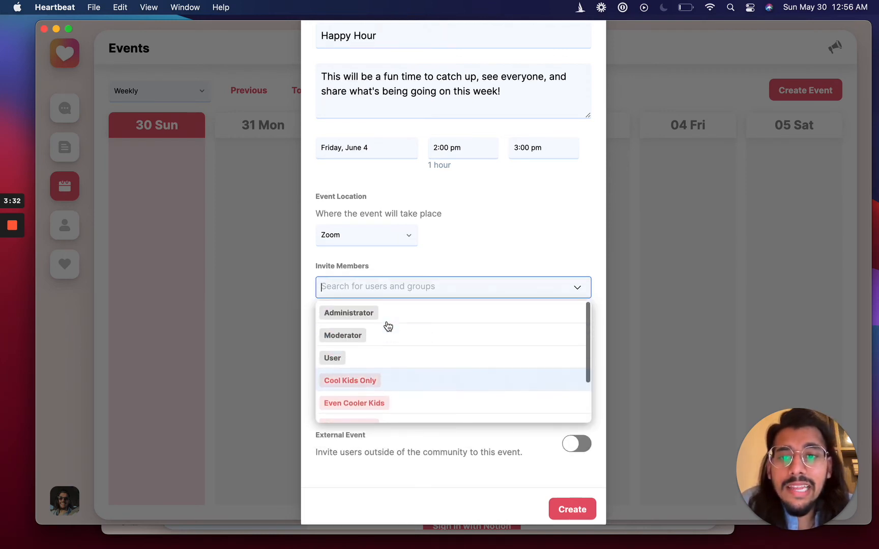
left_click(374, 311)
left_click(391, 290)
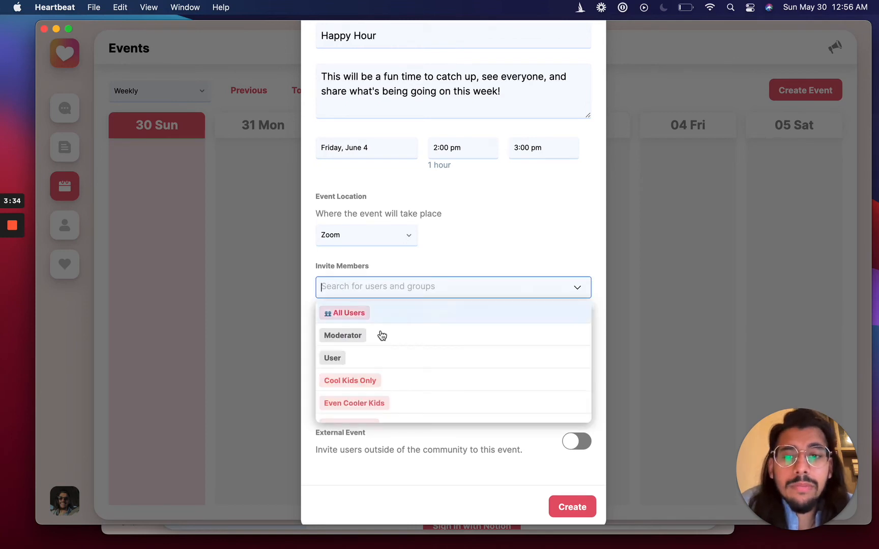
left_click(373, 383)
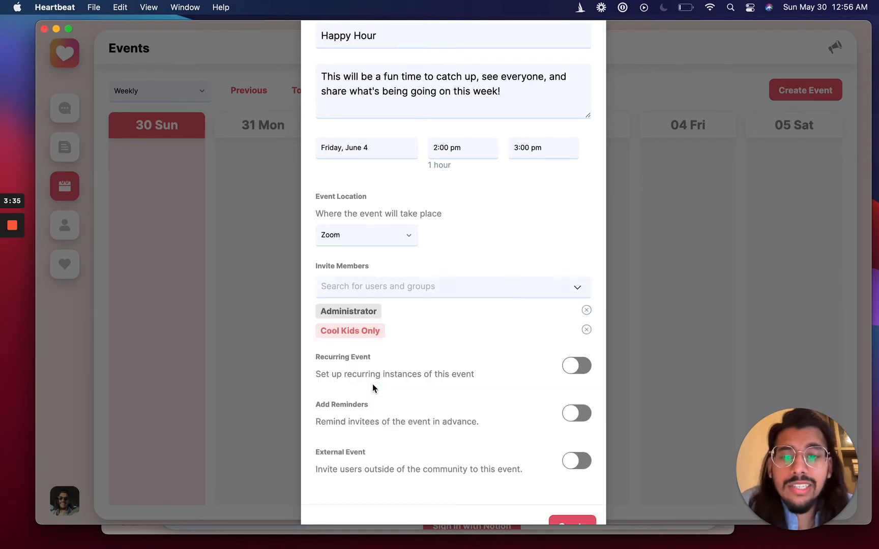
Remove the Administrator and Cool Kids Only groups from the invitees and invite All Users again.
left_click(586, 331)
left_click(587, 310)
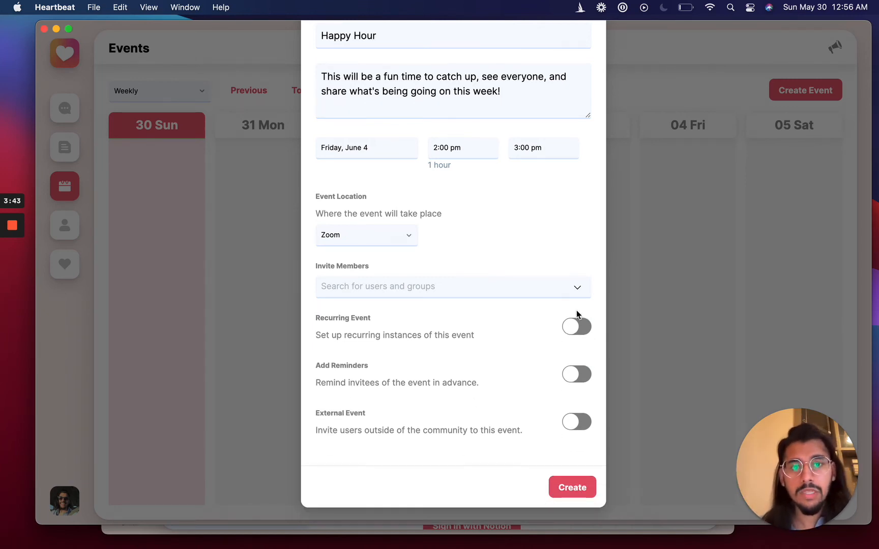
left_click(527, 291)
left_click(509, 309)
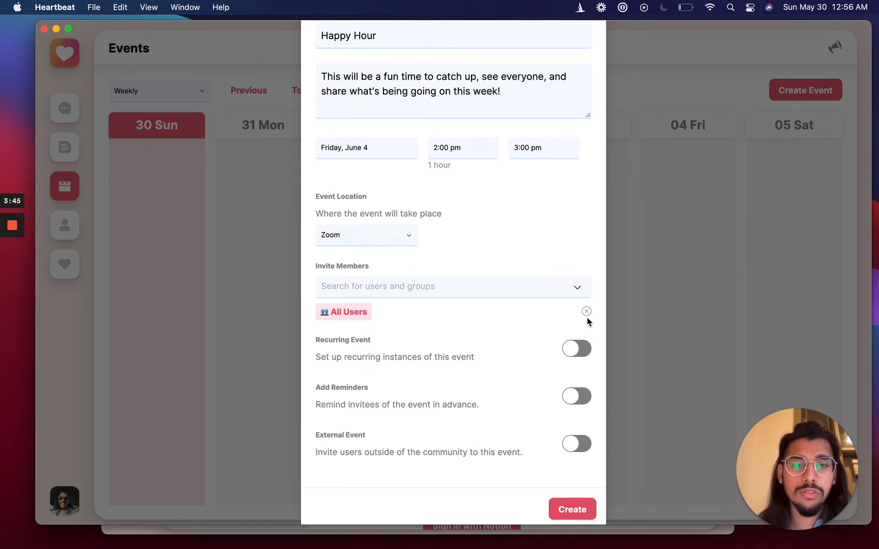
Switch the recurring event option on and back off.
scroll(503, 325, "down", 1)
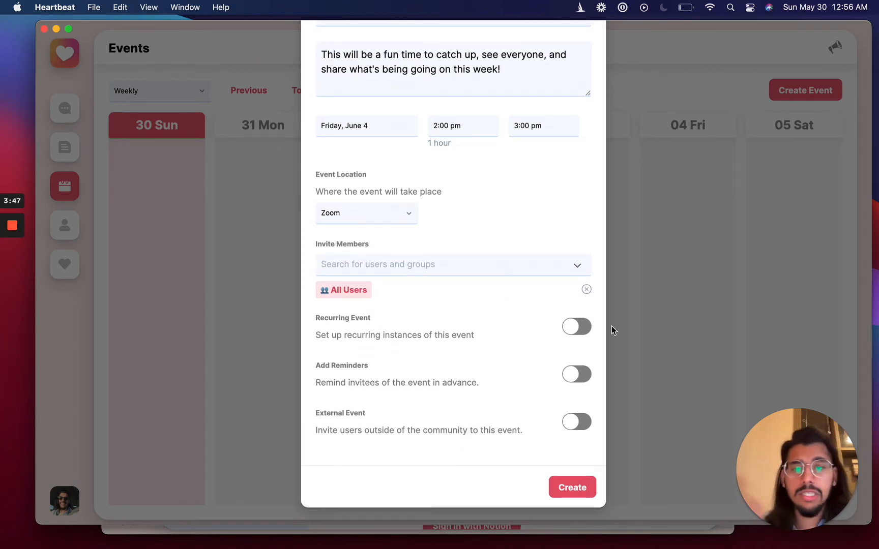
left_click(576, 335)
left_click(576, 334)
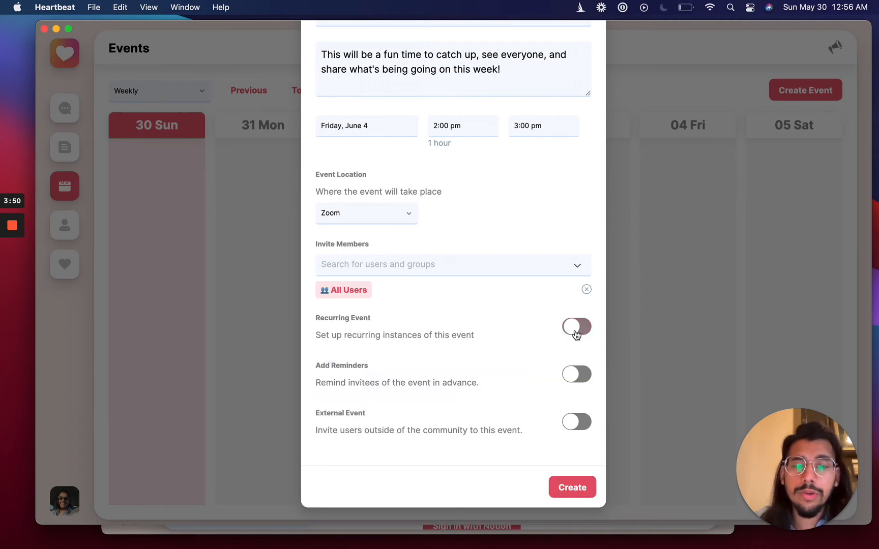
Turn on reminders for the event's invitees and add a second reminder.
left_click(577, 372)
scroll(483, 357, "down", 2)
left_click(388, 369)
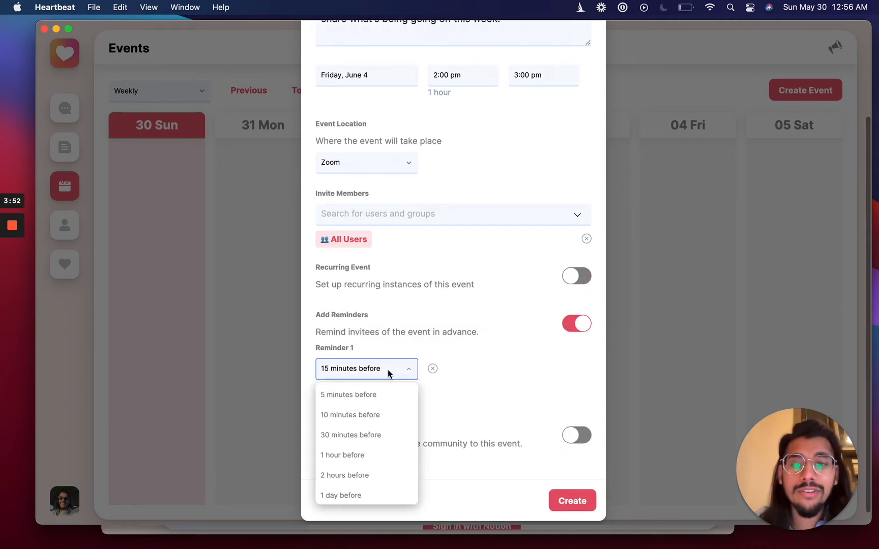
left_click(460, 358)
left_click(373, 398)
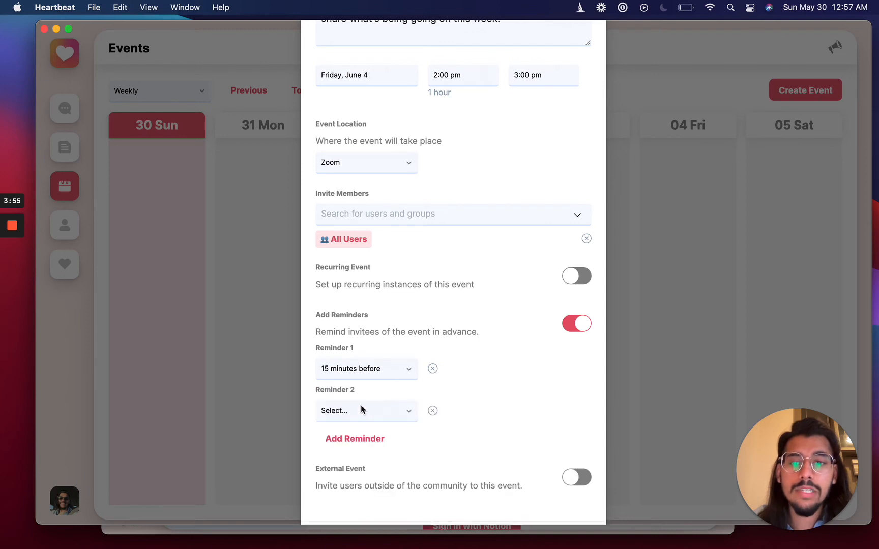
Set the second reminder to 1 day before the event.
left_click(363, 409)
scroll(365, 415, "down", 2)
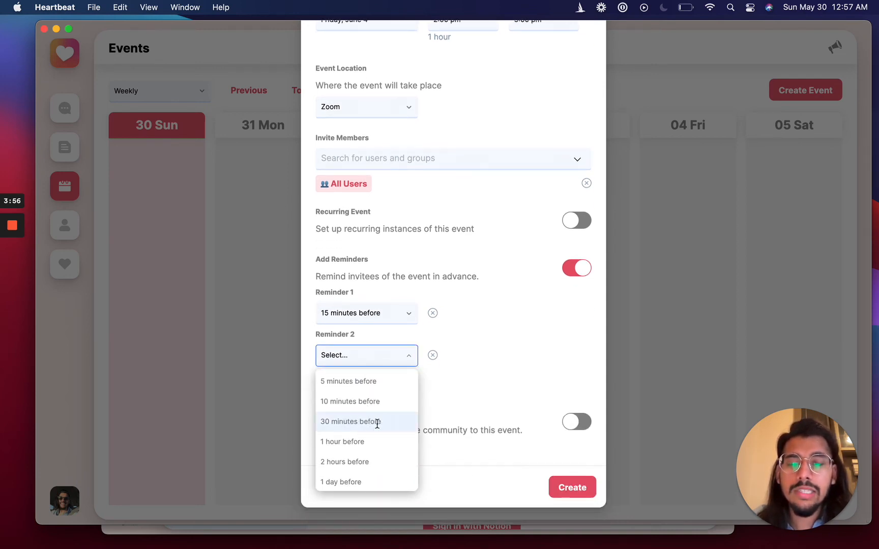
left_click(363, 443)
left_click(377, 364)
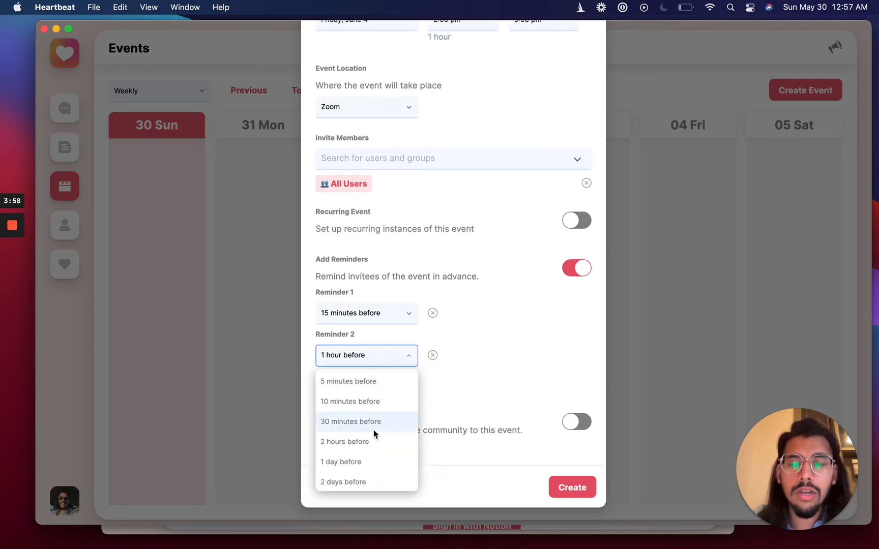
left_click(364, 465)
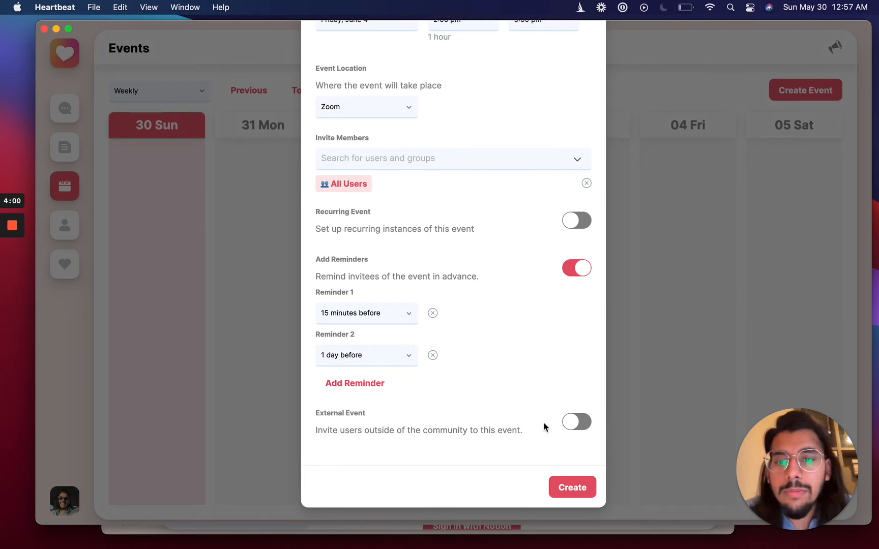
Create the Happy Hour event with the external event option left off.
left_click(577, 426)
left_click(576, 426)
scroll(493, 332, "up", 5)
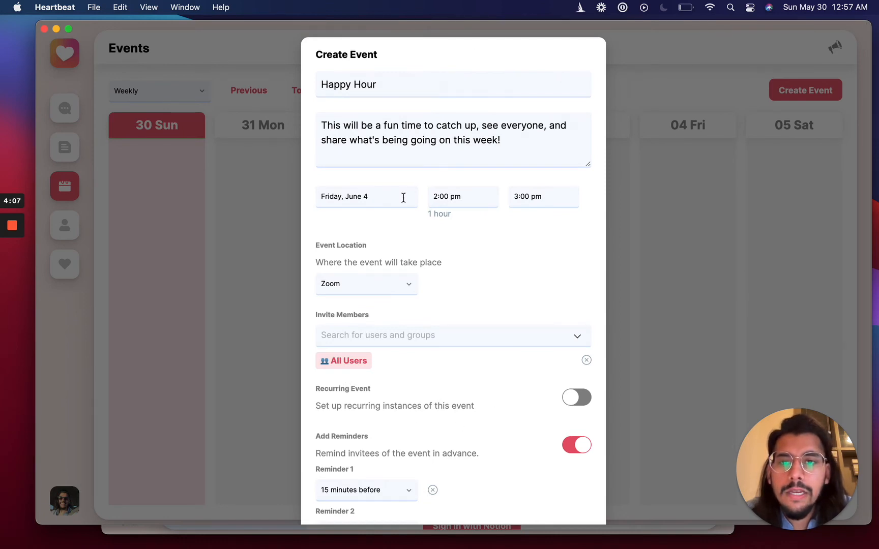
scroll(508, 182, "down", 6)
left_click(577, 487)
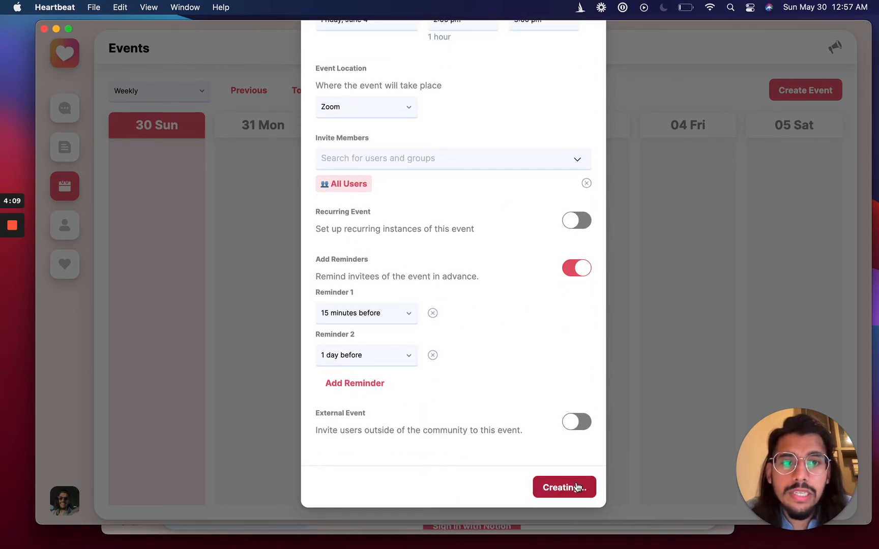
Open the Happy Hour event on the Friday, June 4 calendar column, copy its Zoom share link, and close the details.
scroll(590, 364, "down", 10)
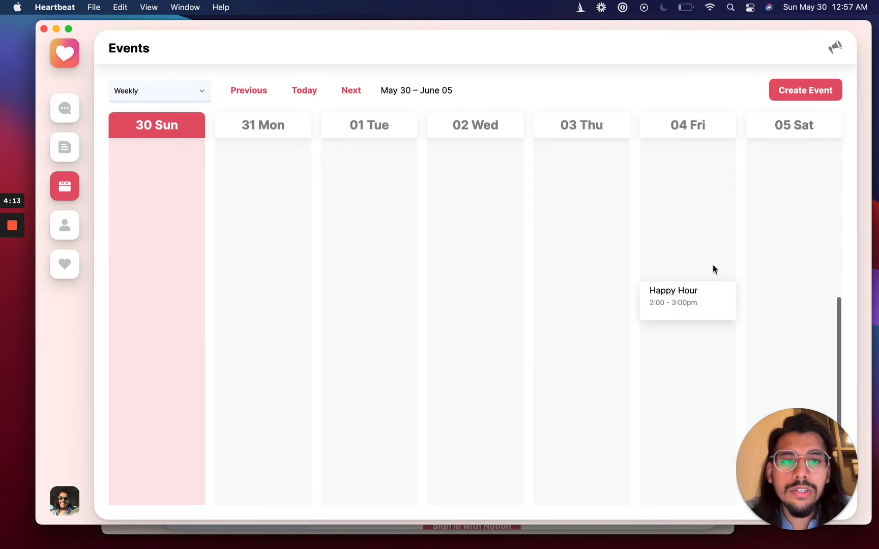
left_click(718, 299)
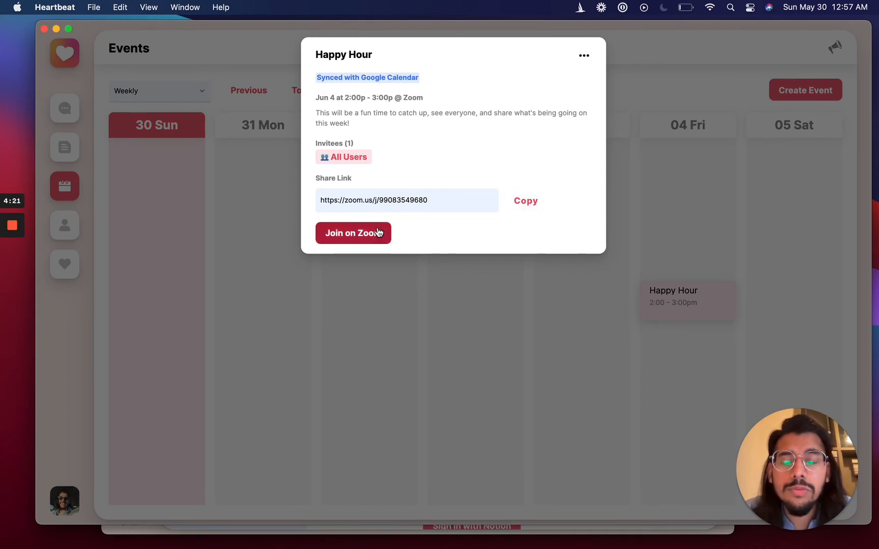
left_click(525, 202)
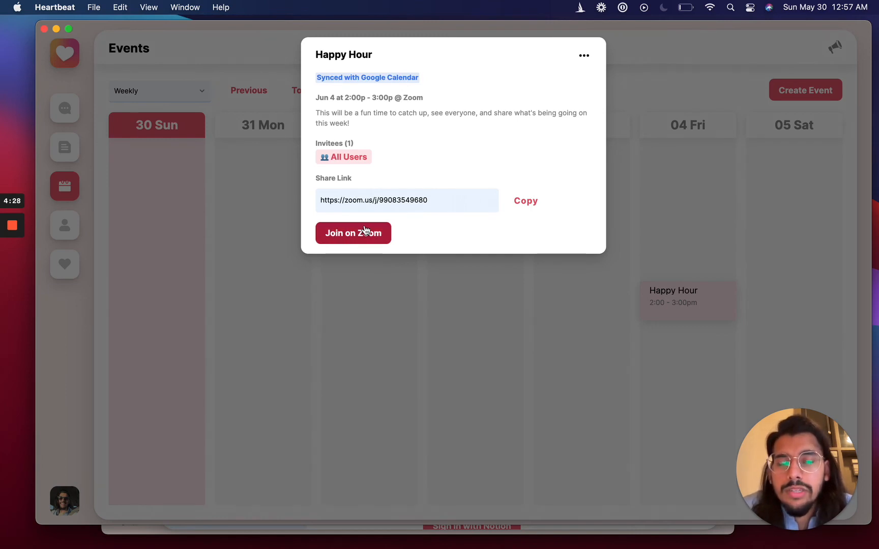
left_click(524, 202)
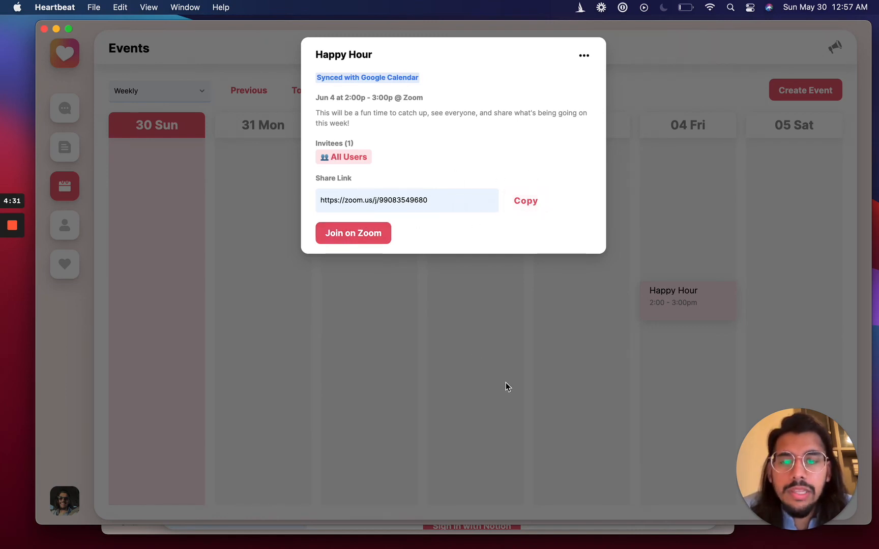
left_click(498, 356)
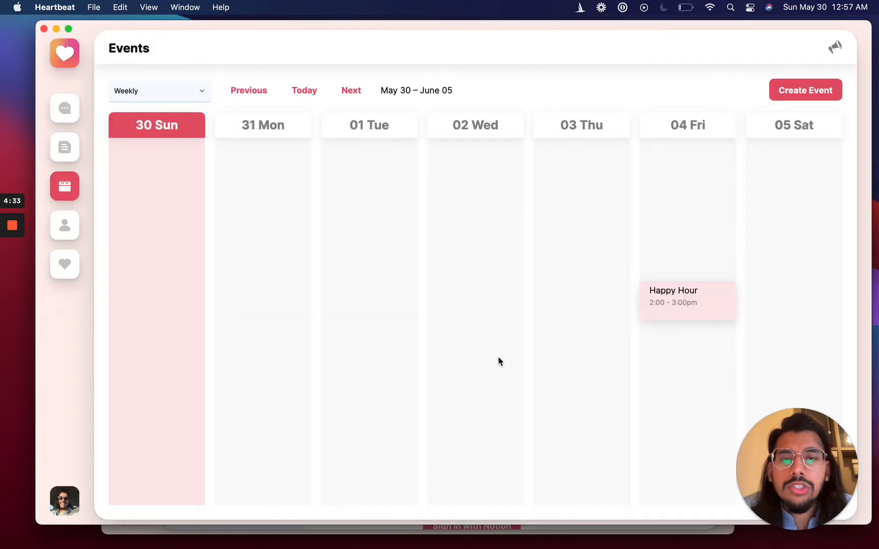
View the events calendar in the Monthly layout, and switch it to the All events list.
left_click(160, 95)
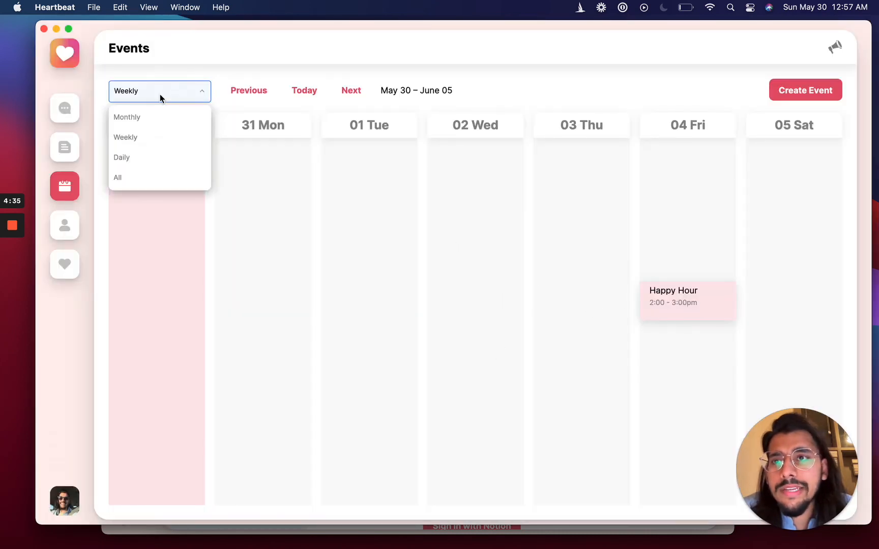
left_click(158, 122)
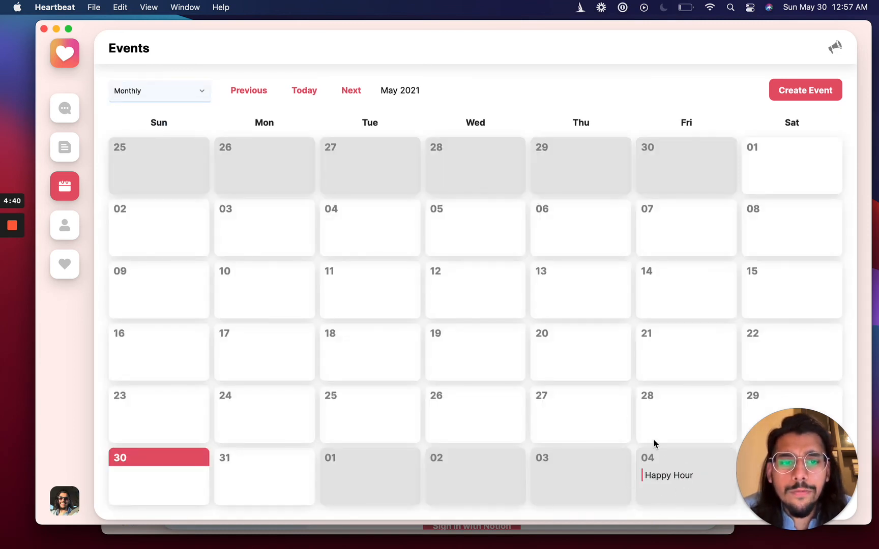
left_click(179, 96)
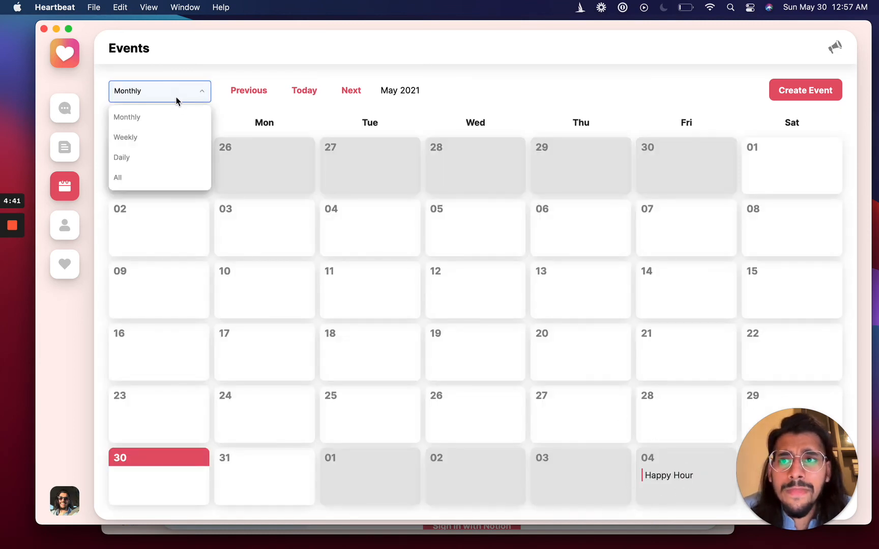
left_click(159, 176)
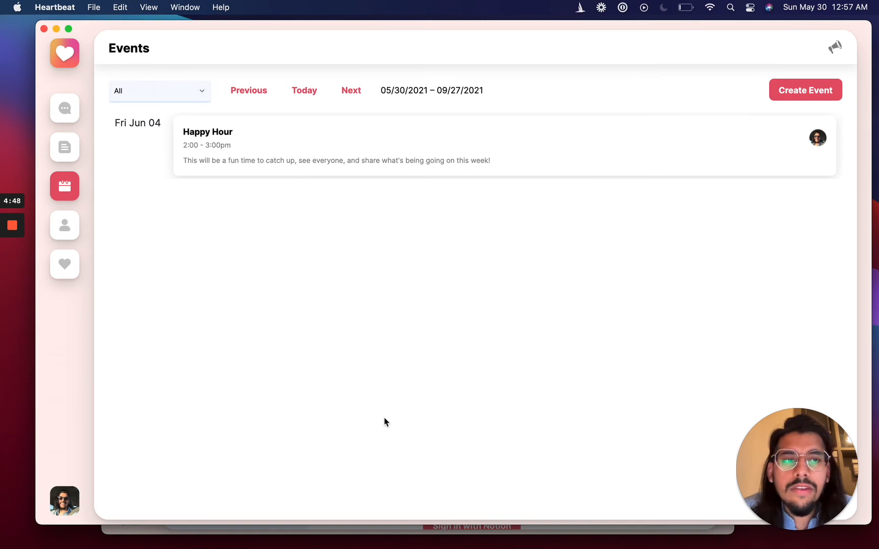
View the Happy Hour event's details from the All list, close them, and return the calendar to the Weekly layout.
left_click(339, 151)
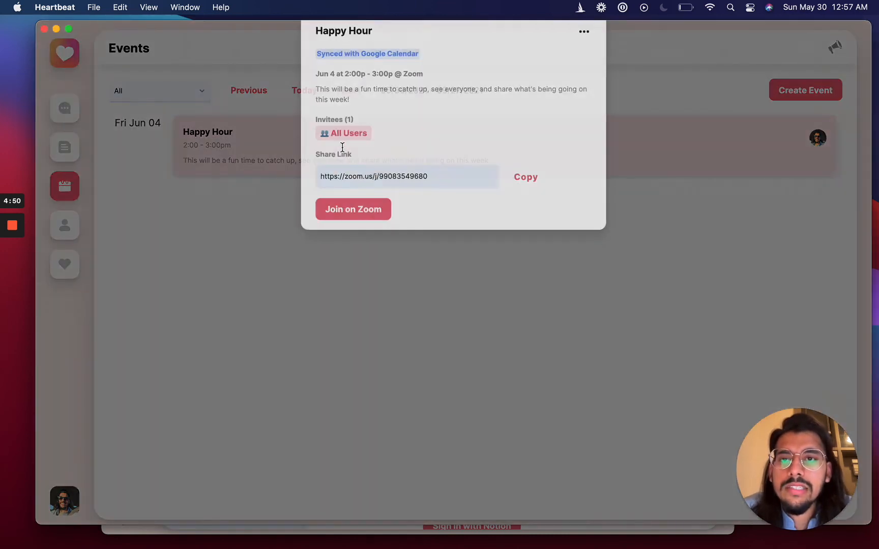
left_click(325, 304)
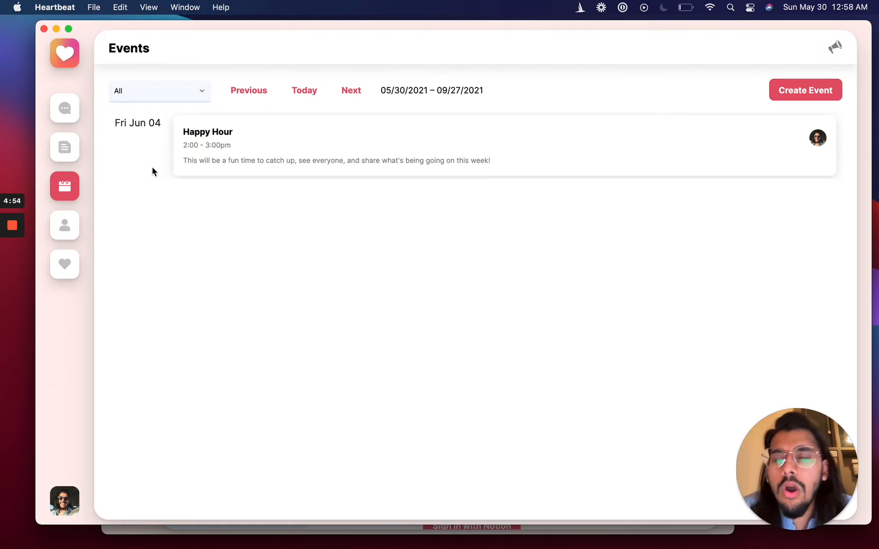
left_click(141, 90)
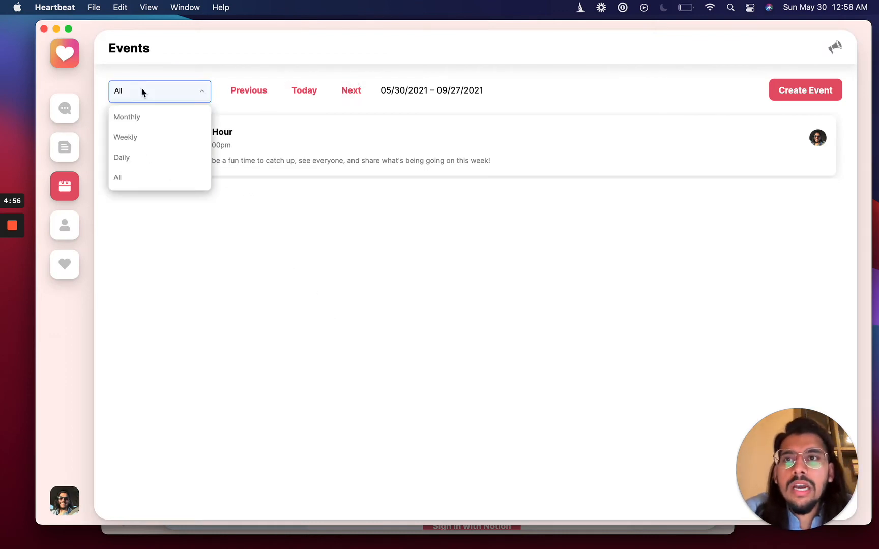
left_click(150, 138)
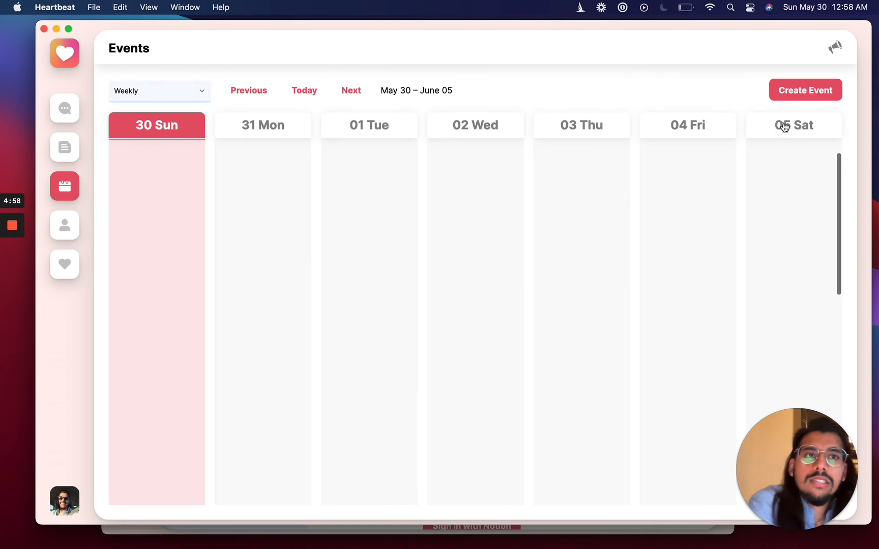
Start a new event and set its location to the #watercooler channel in Heartbeat.
left_click(775, 91)
left_click(378, 284)
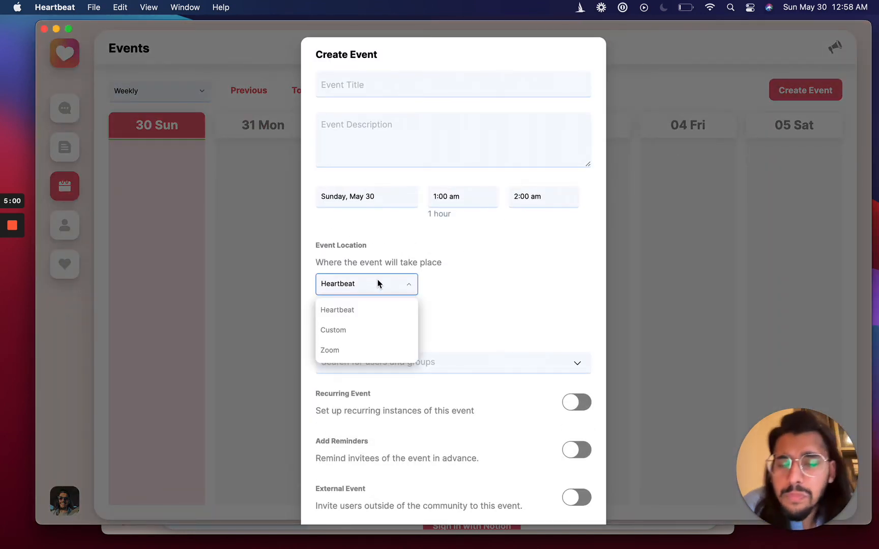
left_click(450, 275)
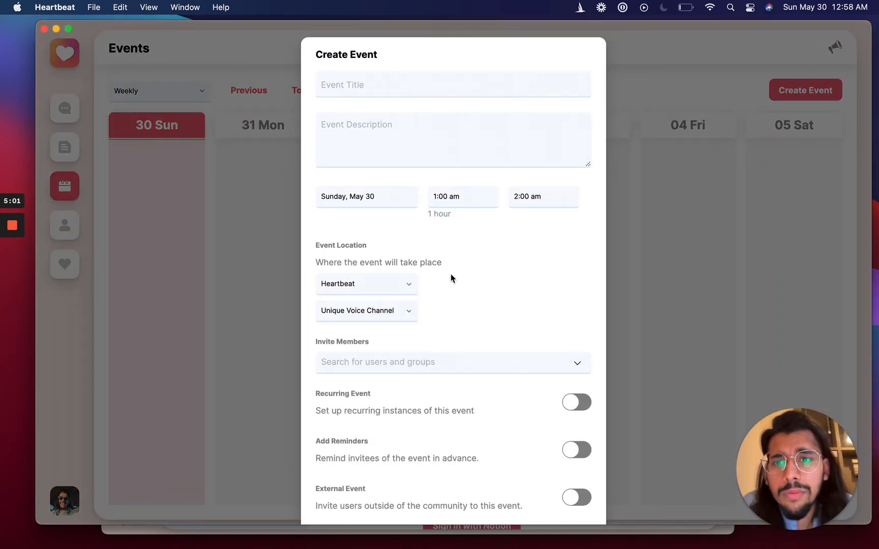
left_click(383, 285)
left_click(416, 298)
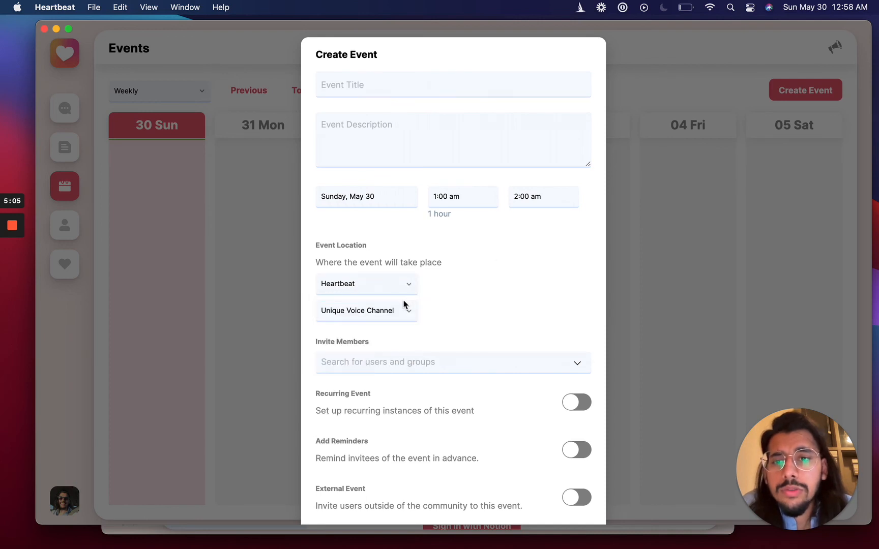
left_click(401, 310)
left_click(373, 356)
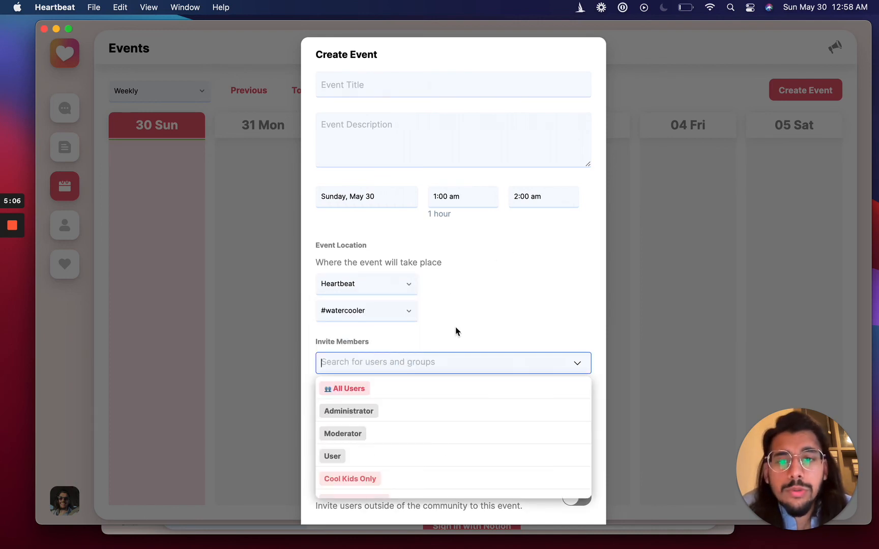
left_click(484, 301)
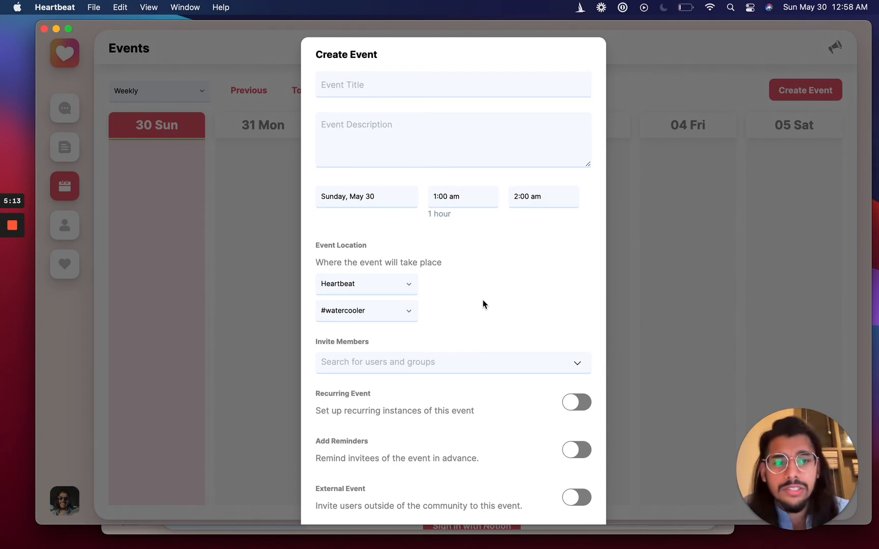
Change the new event's location to Zoom, and dismiss the event form without creating the event.
left_click(400, 281)
left_click(393, 350)
left_click(508, 267)
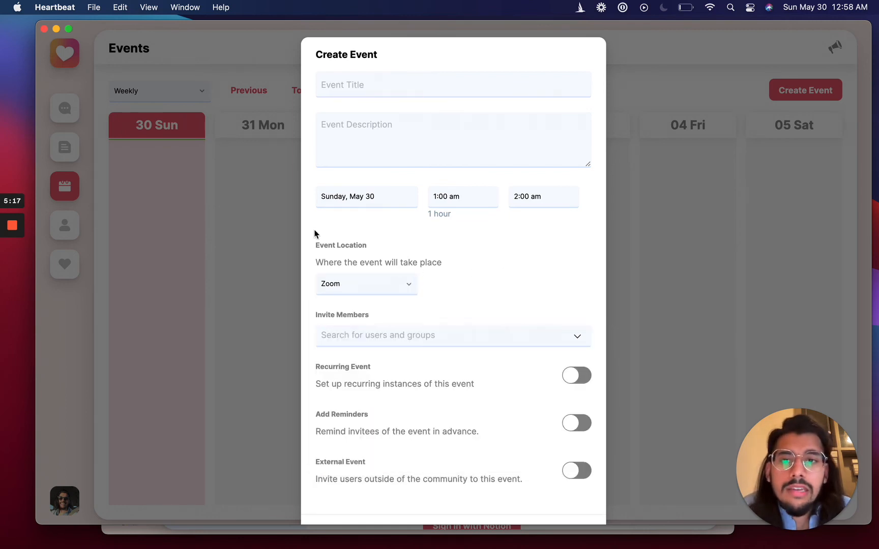
left_click(638, 244)
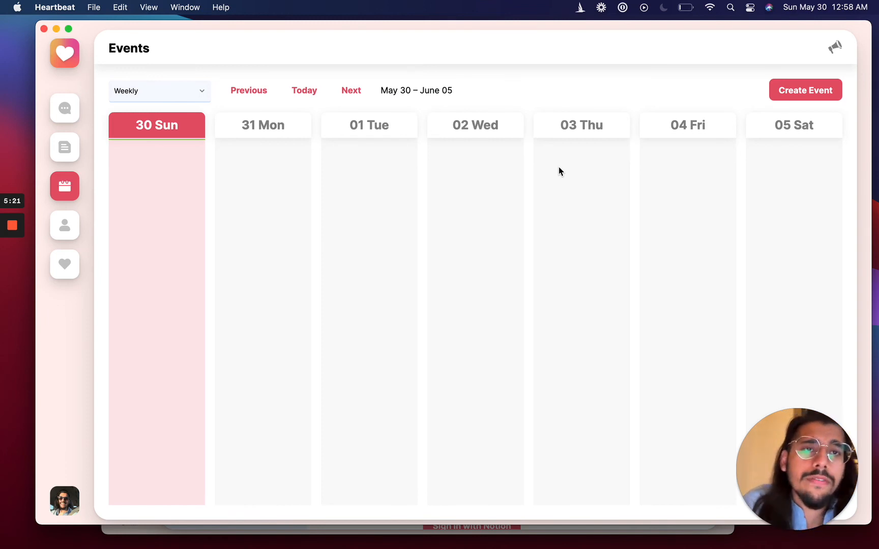
Switch to Google Calendar in Chrome and examine the Happy Hour event on Friday, June 4, closing its details when finished.
scroll(559, 171, "down", 10)
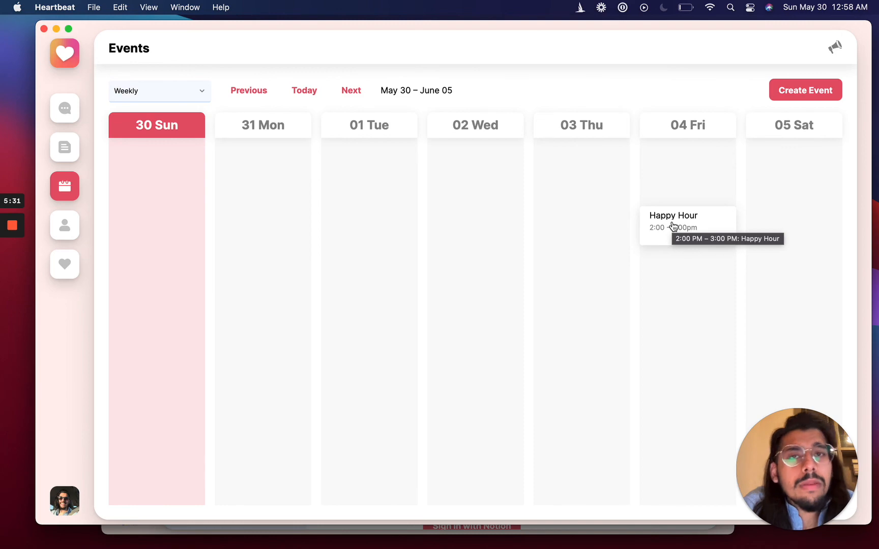
key("ctrl+Up")
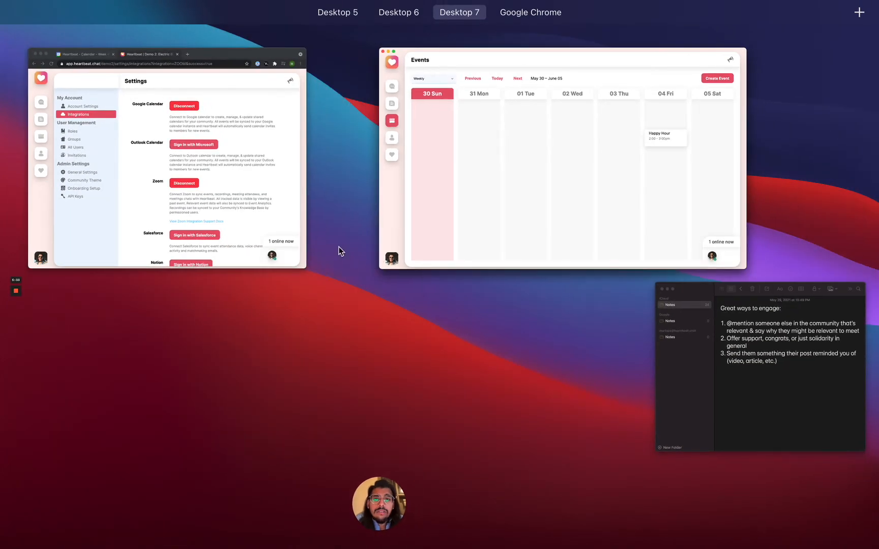
left_click(302, 224)
left_click(231, 46)
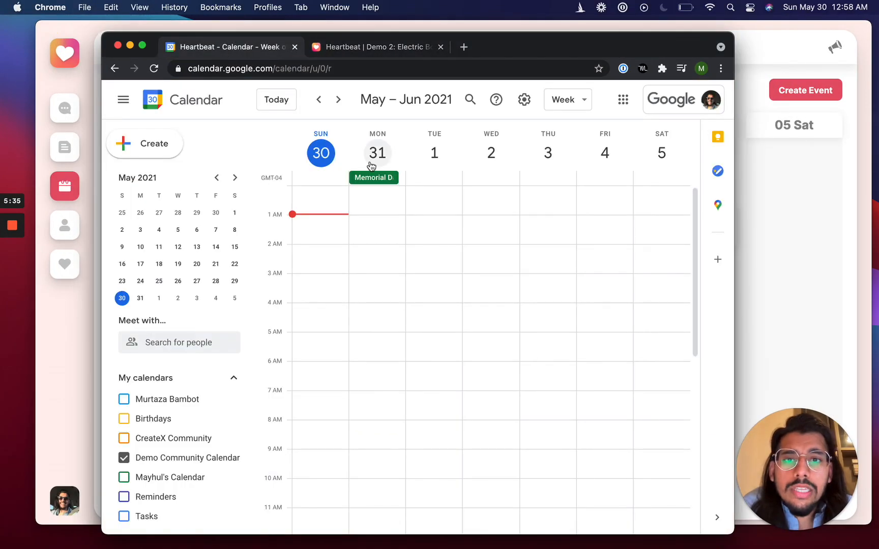
scroll(412, 330, "down", 10)
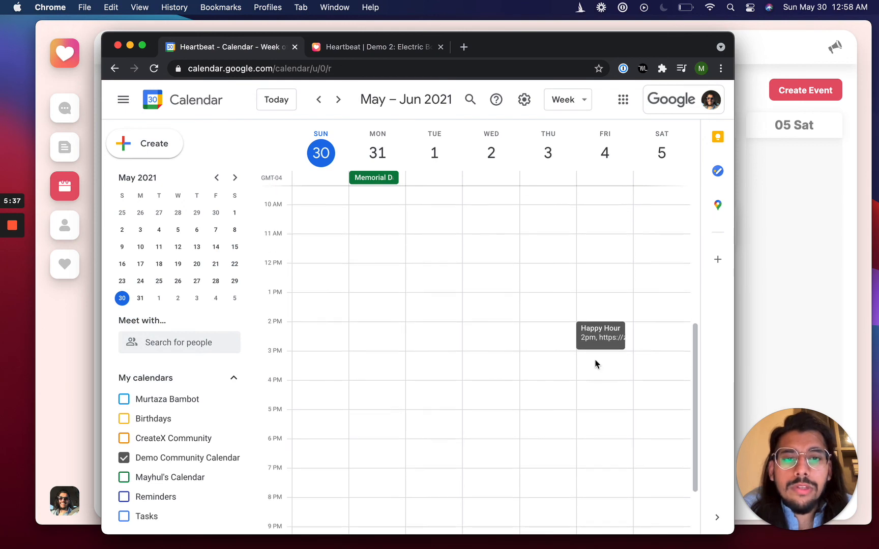
left_click(597, 334)
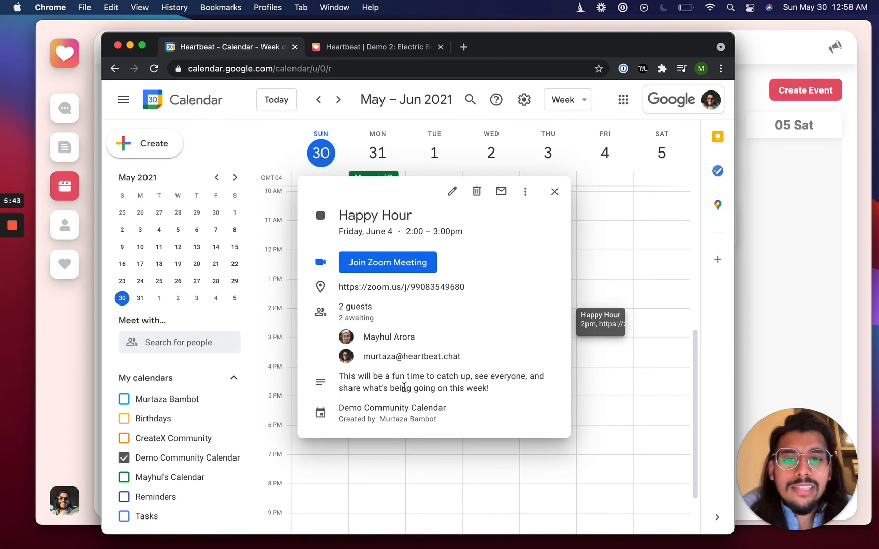
left_click(622, 300)
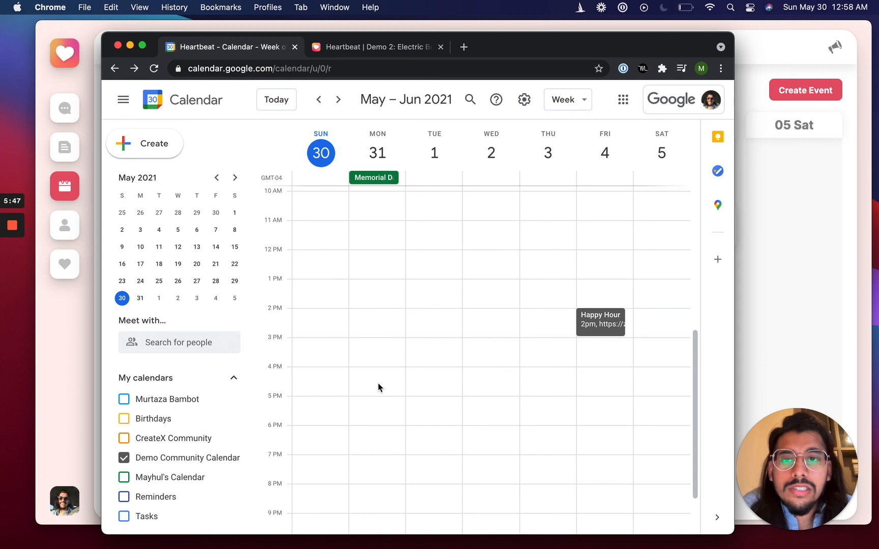
Return to the Heartbeat app, review the Happy Hour event's details in the weekly calendar, and close them.
left_click(772, 265)
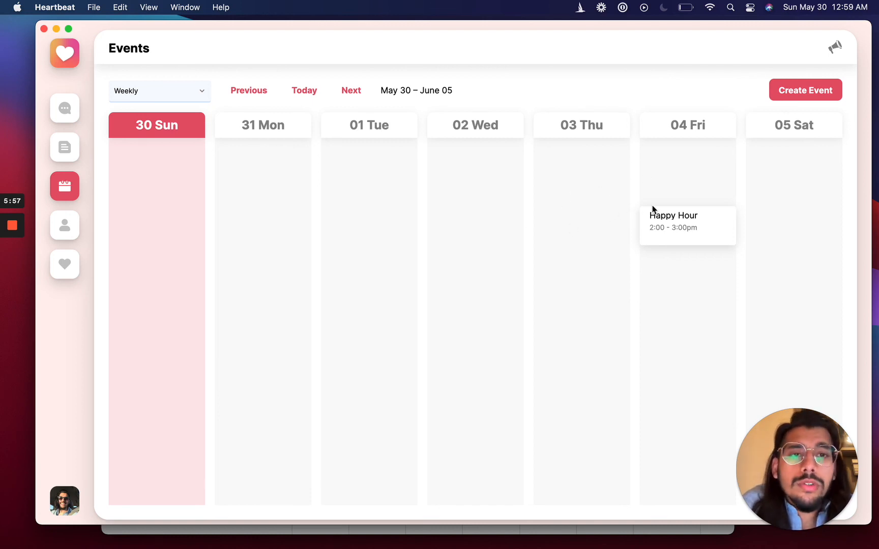
left_click(667, 217)
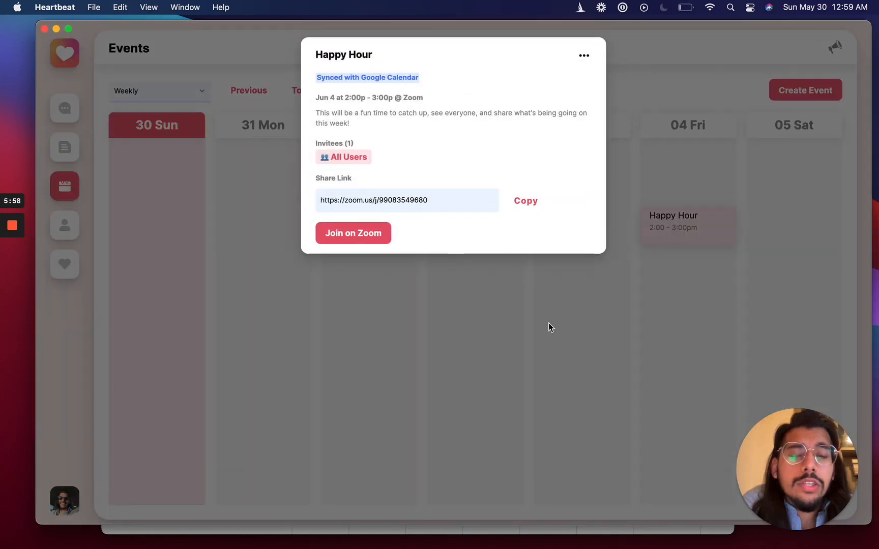
left_click(549, 324)
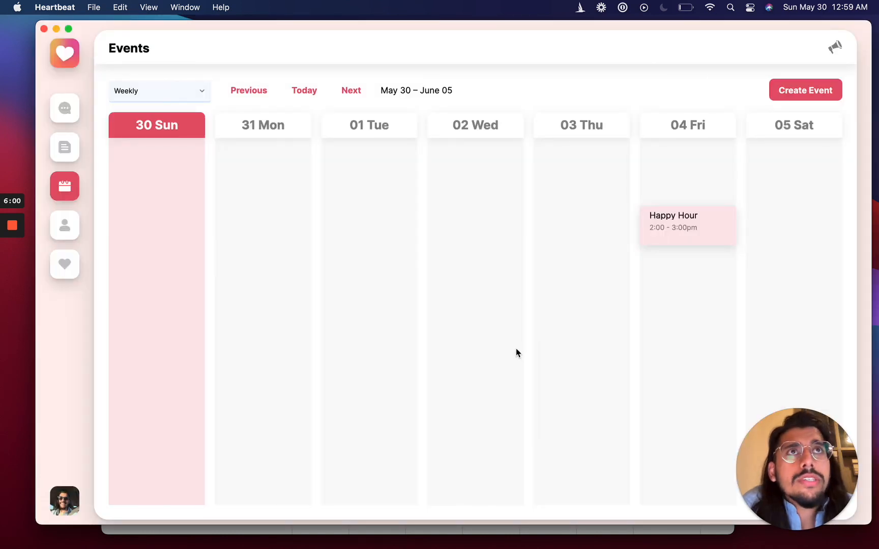